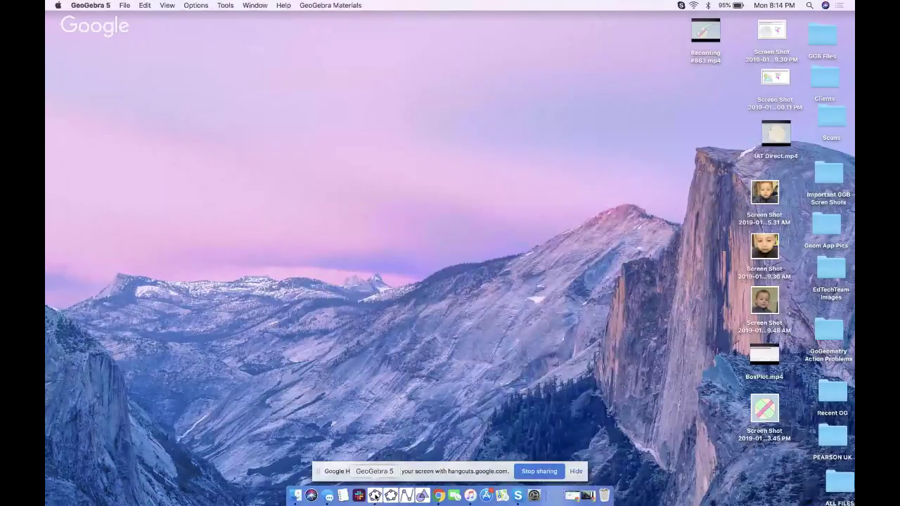
# Step: Enlarge the GeoGebra Classic 5 window to fill the screen and shift the coordinate grid slightly
pyautogui.moveTo(536, 19)
pyautogui.mouseDown()
pyautogui.moveTo(551, 38)
pyautogui.moveTo(543, 19)
pyautogui.moveTo(532, 23)
pyautogui.mouseUp()
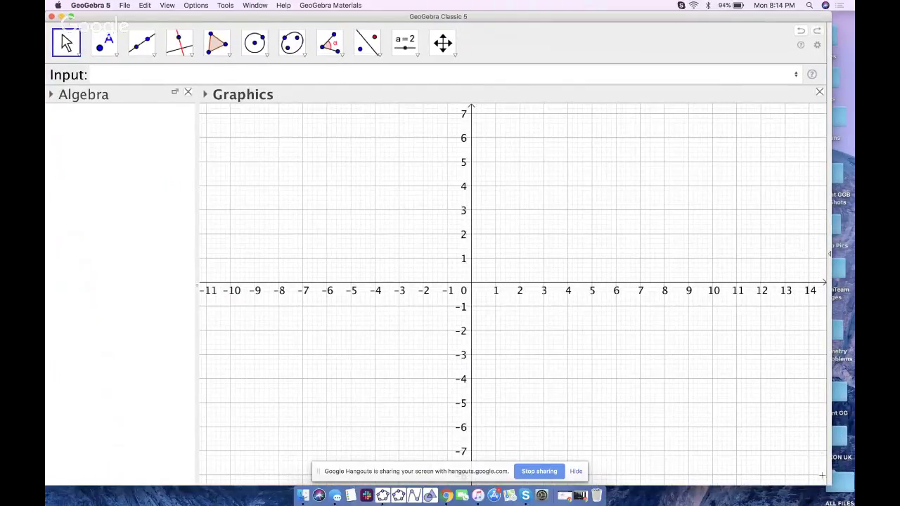
pyautogui.moveTo(830, 487); pyautogui.dragTo(851, 501)
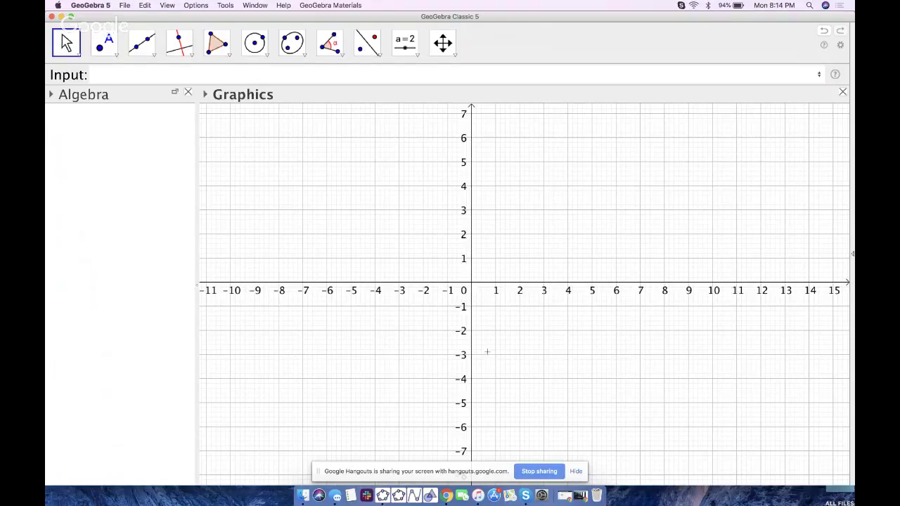
pyautogui.moveTo(377, 209); pyautogui.dragTo(390, 216)
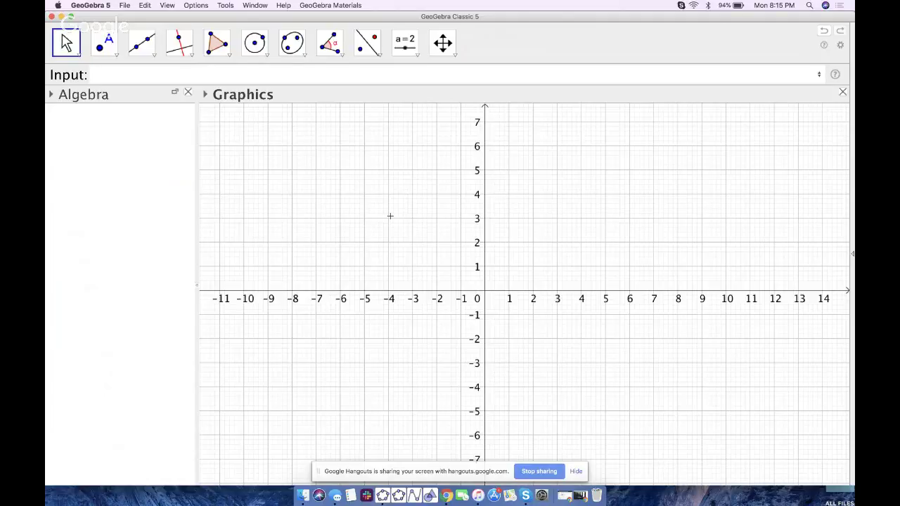
# Step: Define a number a as RandomBetween(-10, 10)
pyautogui.click(111, 76)
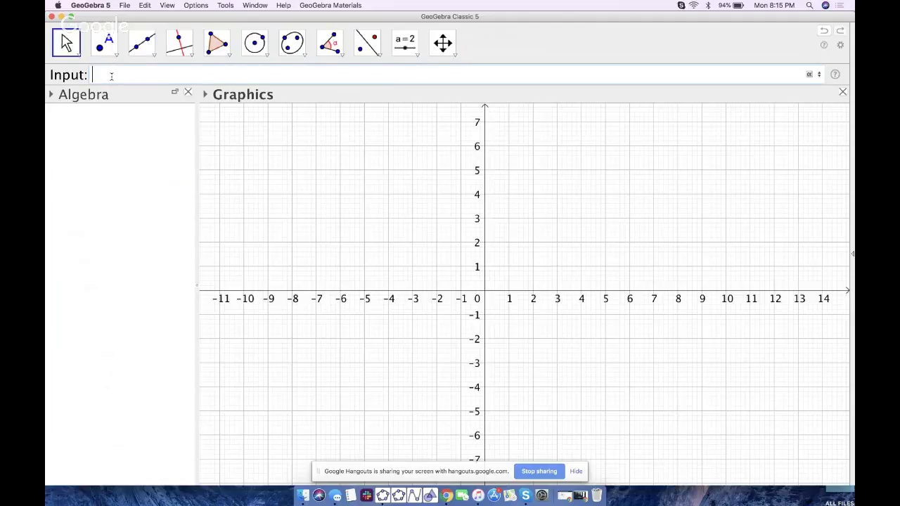
pyautogui.write('a = random')
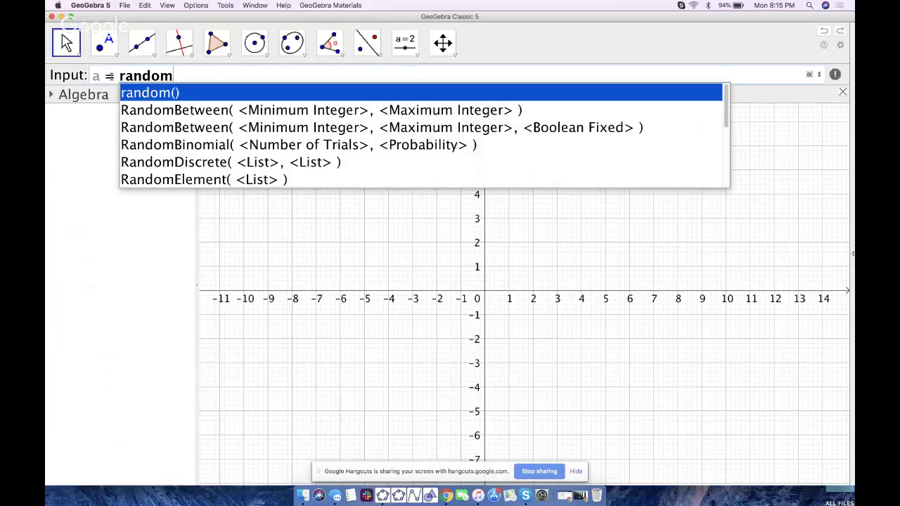
pyautogui.click(236, 110)
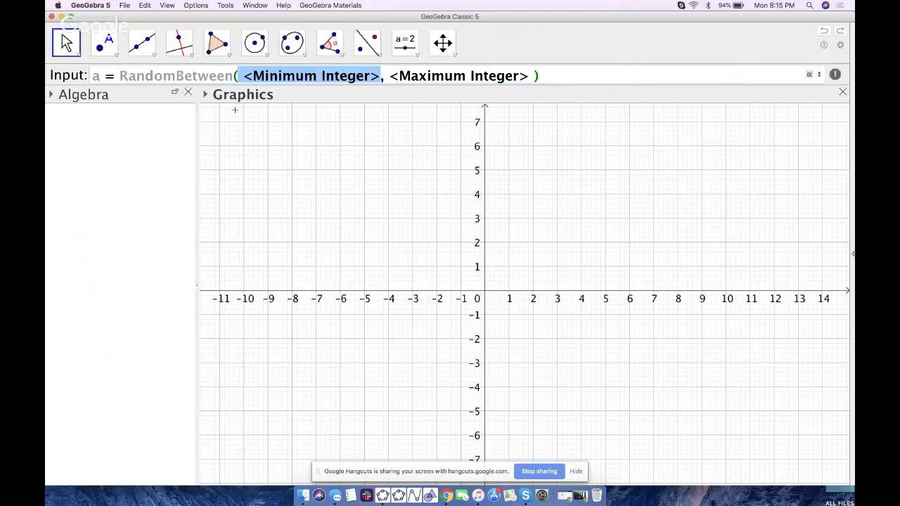
pyautogui.write('-10')
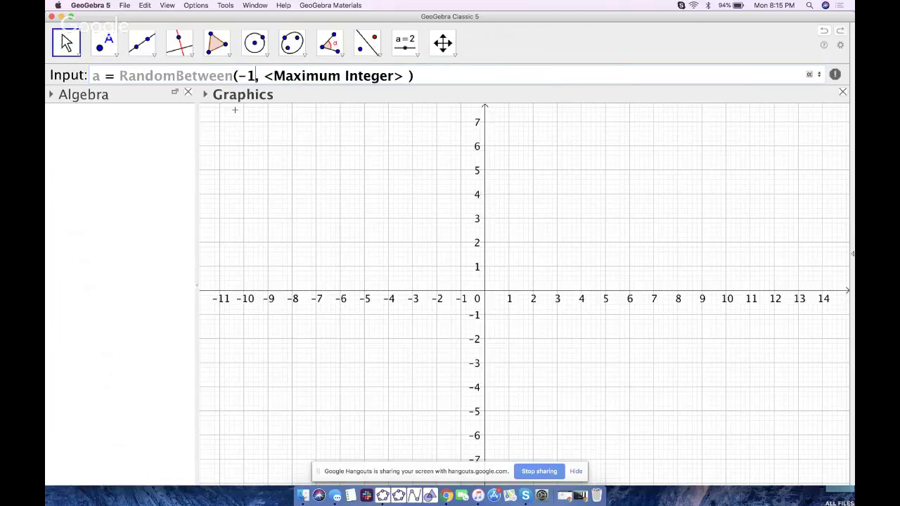
pyautogui.press('Tab')
pyautogui.write('10')
pyautogui.press('Return')
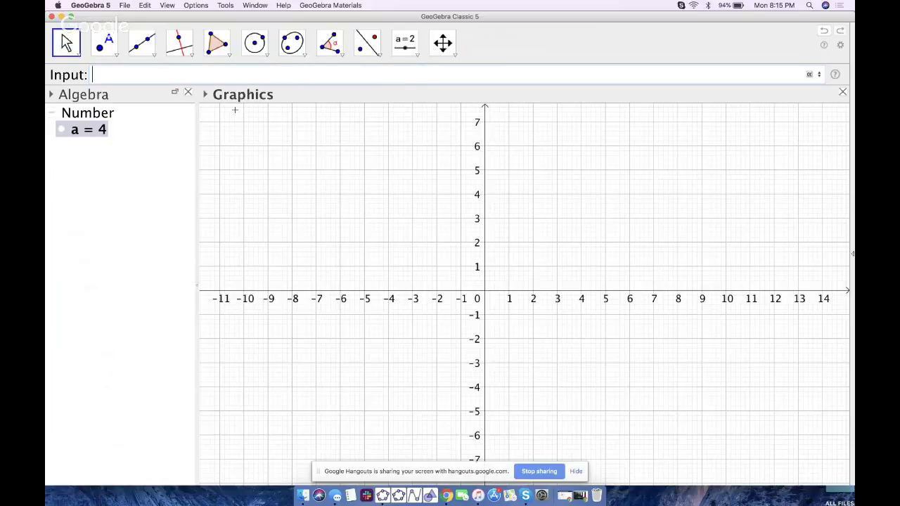
# Step: Define b as RandomBetween(-10, 10) and create a further number equal to a+b
pyautogui.write('b=random')
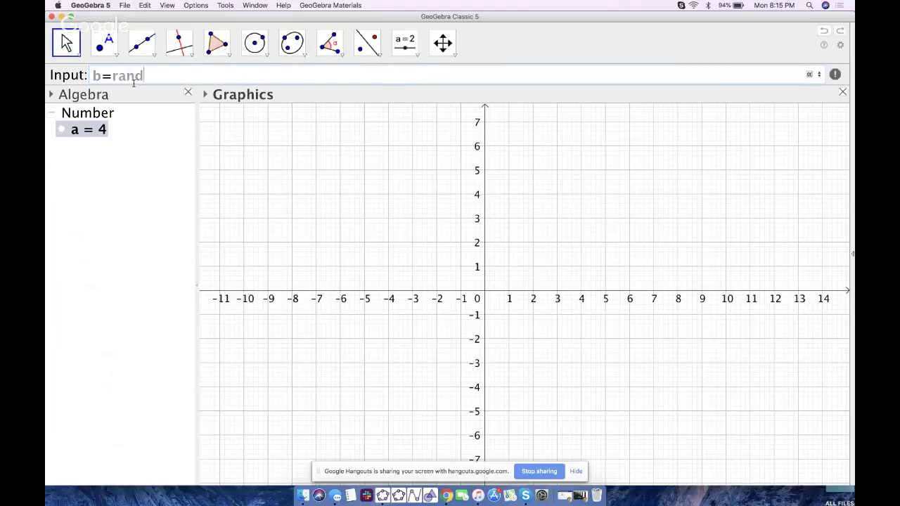
pyautogui.click(172, 110)
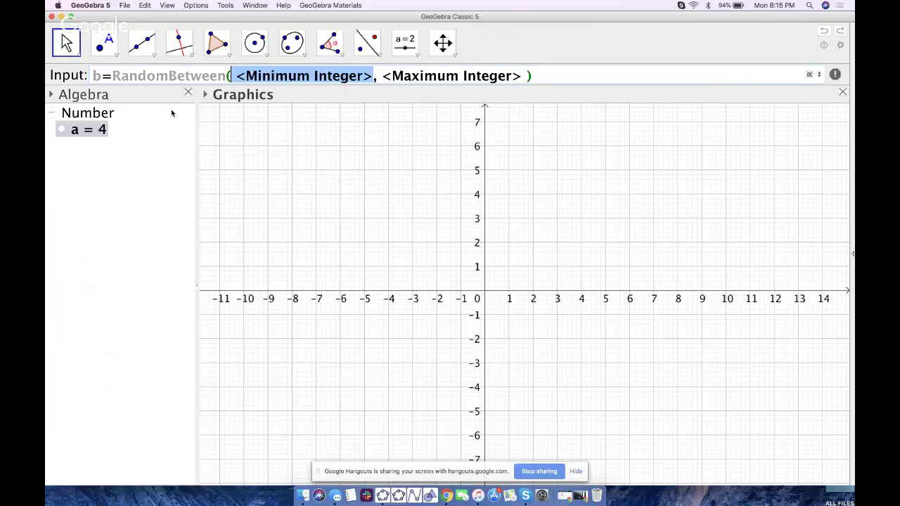
pyautogui.write('-10')
pyautogui.press('Tab')
pyautogui.write('10')
pyautogui.press('Return')
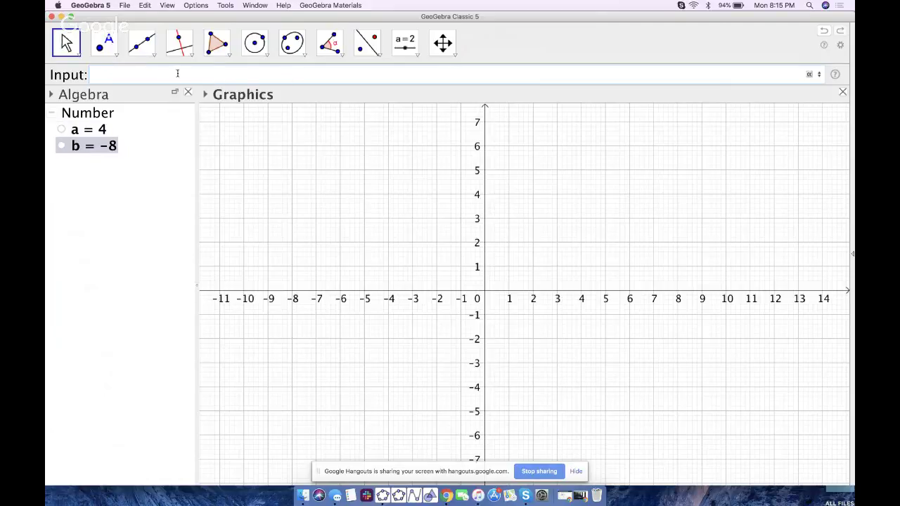
pyautogui.write('a+b')
pyautogui.press('Return')
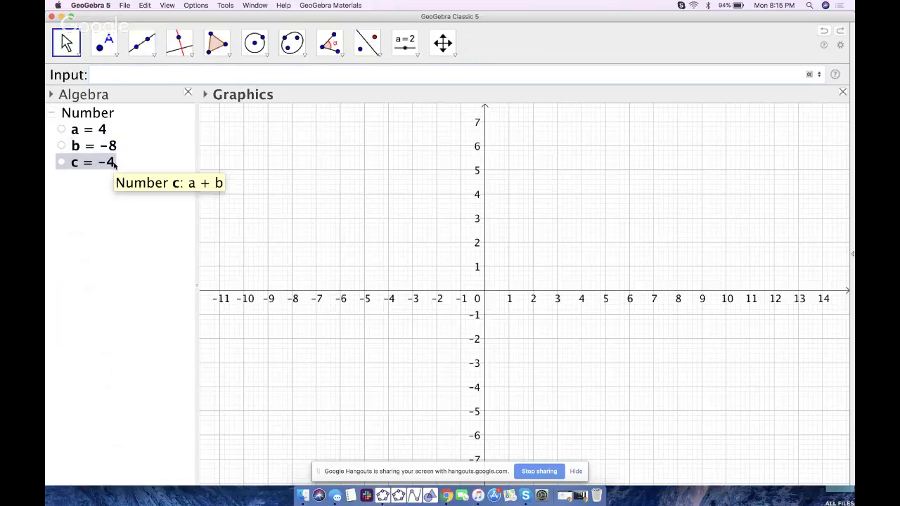
# Step: Add the text "Find the indicated sum w/o use of a calculator." to the upper part of the graphics area
pyautogui.click(406, 45)
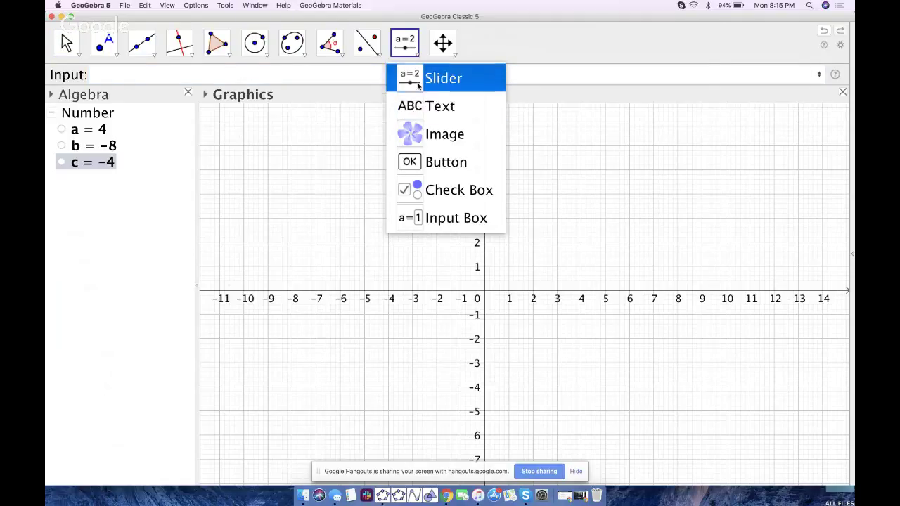
pyautogui.click(439, 106)
pyautogui.click(265, 143)
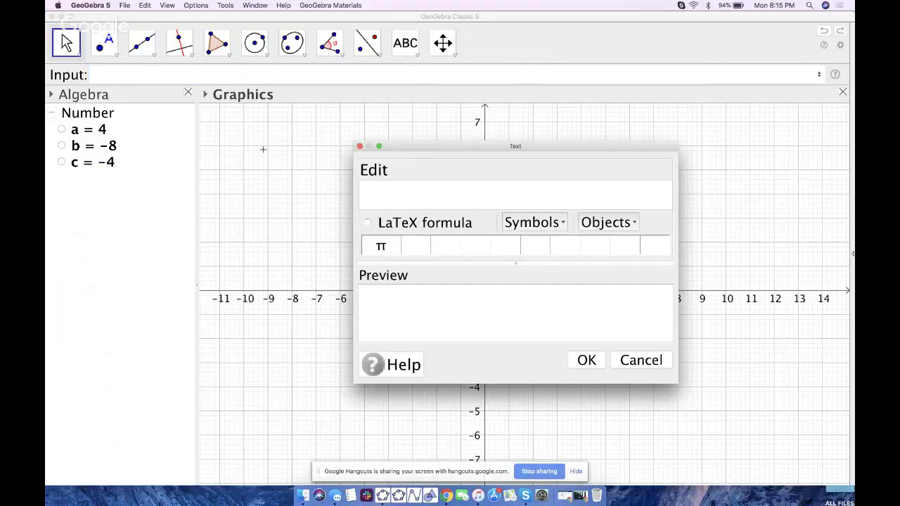
pyautogui.write('Find the sum of t')
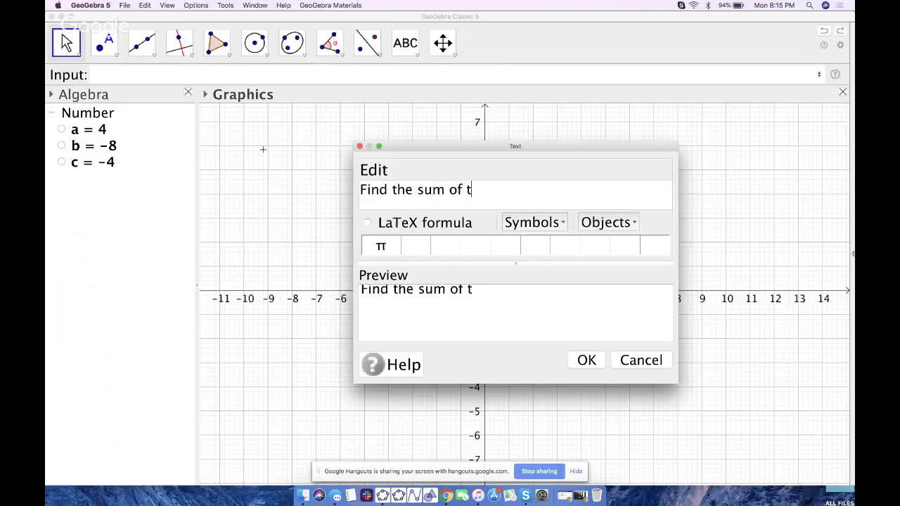
pyautogui.press('BackSpace')
pyautogui.press('BackSpace')
pyautogui.press('BackSpace')
pyautogui.press('BackSpace')
pyautogui.press('BackSpace')
pyautogui.press('BackSpace')
pyautogui.press('BackSpace')
pyautogui.press('BackSpace')
pyautogui.write('indicated sum ')
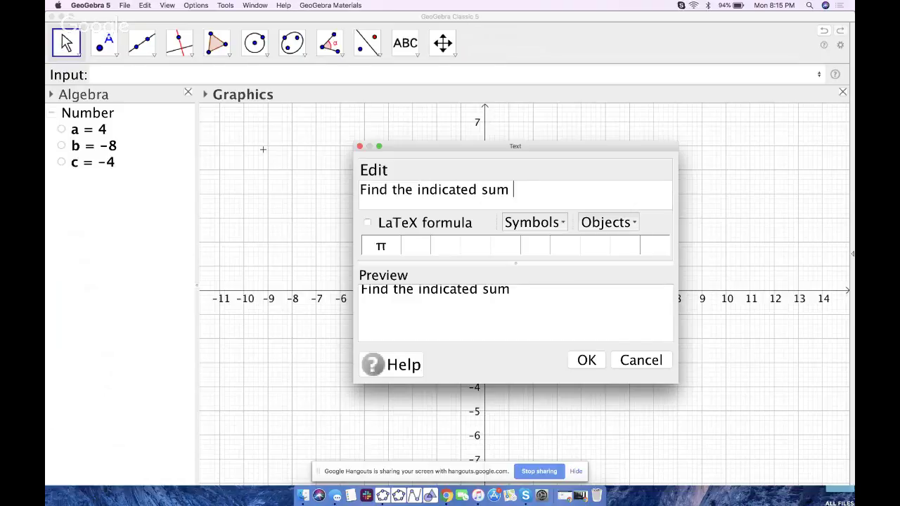
pyautogui.write('w/o use of a ')
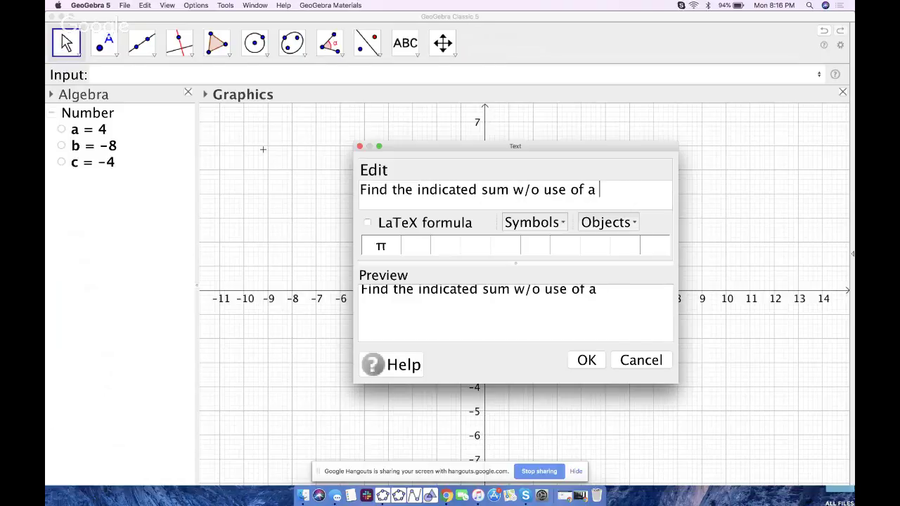
pyautogui.write('calculator.')
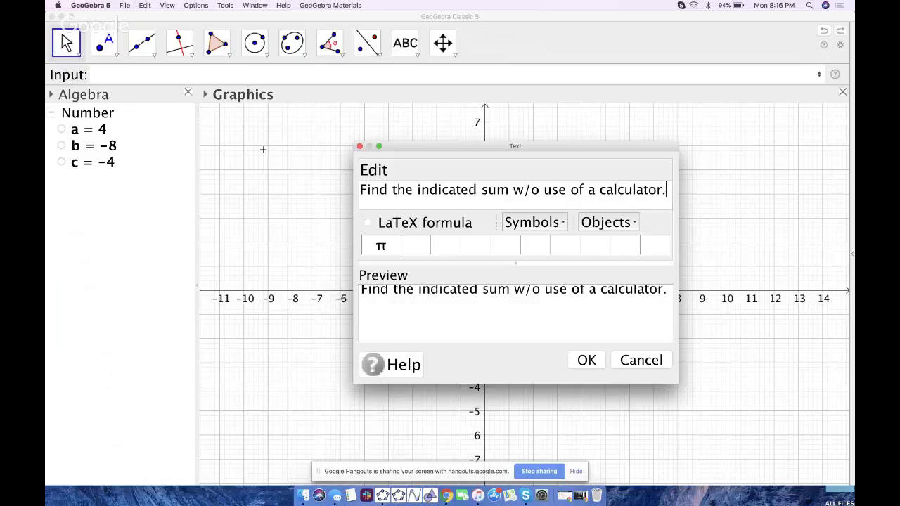
pyautogui.click(581, 362)
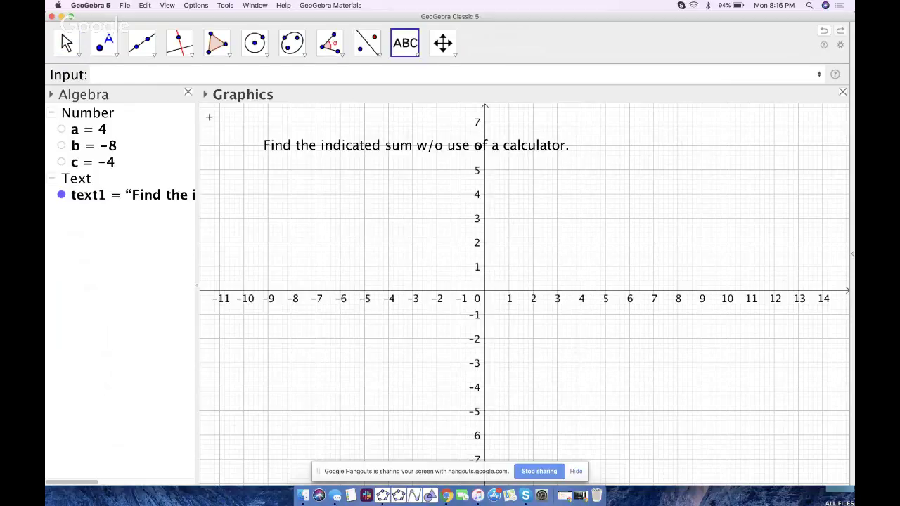
# Step: Move the instruction text to the upper-left corner of the graphics area and hide the coordinate axes
pyautogui.click(66, 42)
pyautogui.moveTo(310, 145); pyautogui.dragTo(267, 132)
pyautogui.click(398, 196)
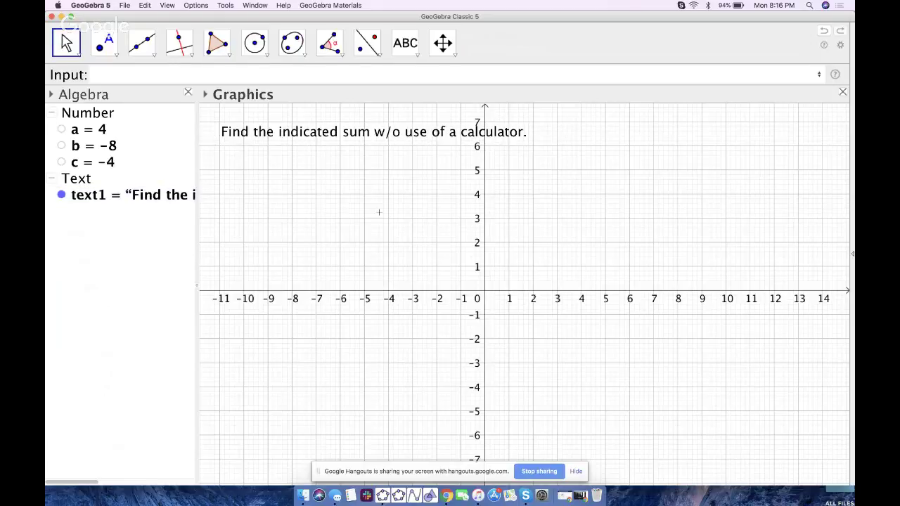
pyautogui.rightClick(378, 213)
pyautogui.click(412, 248)
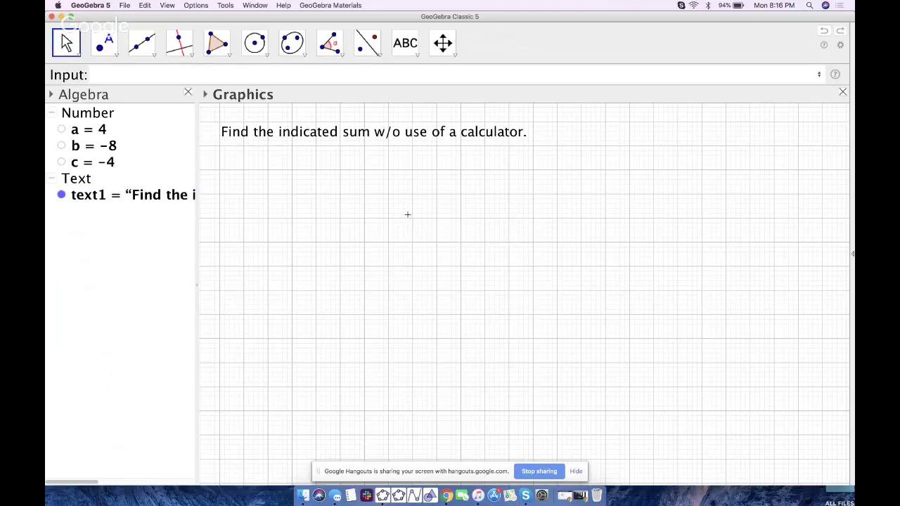
pyautogui.moveTo(374, 139)
pyautogui.mouseDown()
pyautogui.moveTo(383, 156)
pyautogui.moveTo(373, 136)
pyautogui.mouseUp()
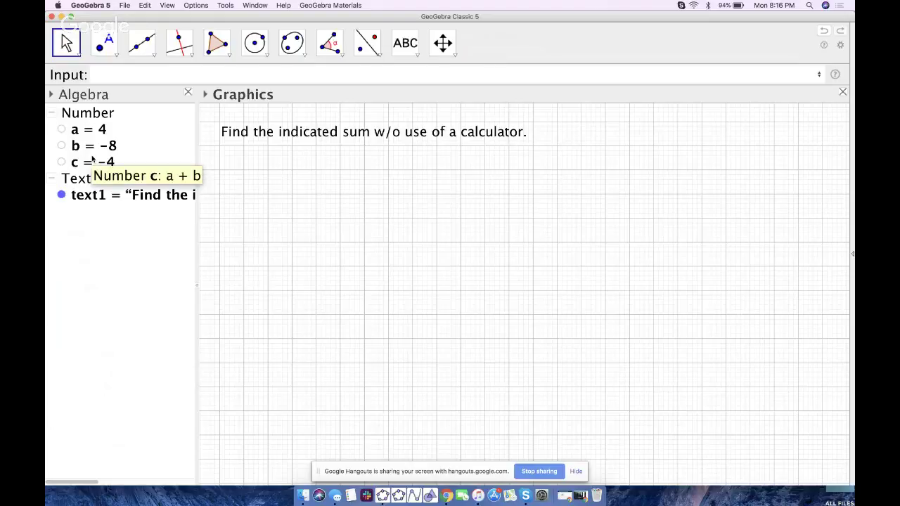
# Step: Create a number slider d below the instruction text, ranging from -50 to 50 with an increment of 1
pyautogui.click(417, 56)
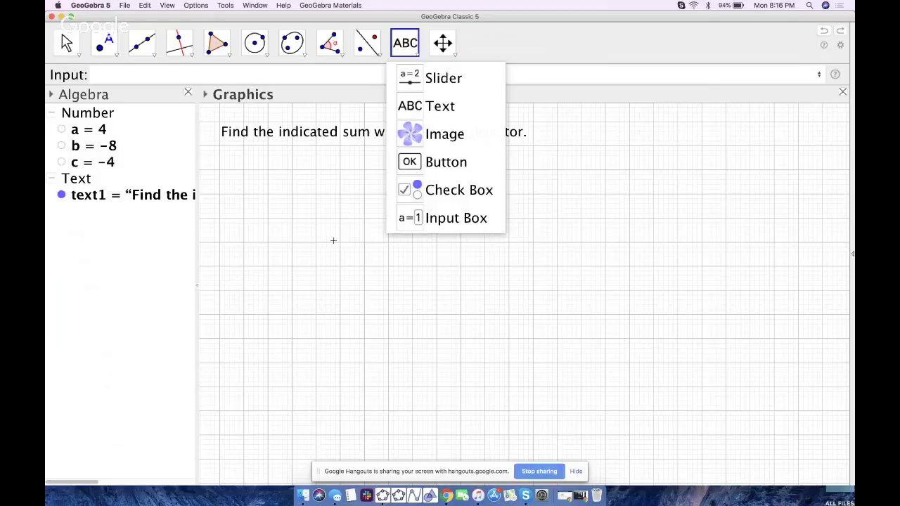
pyautogui.click(443, 79)
pyautogui.click(432, 200)
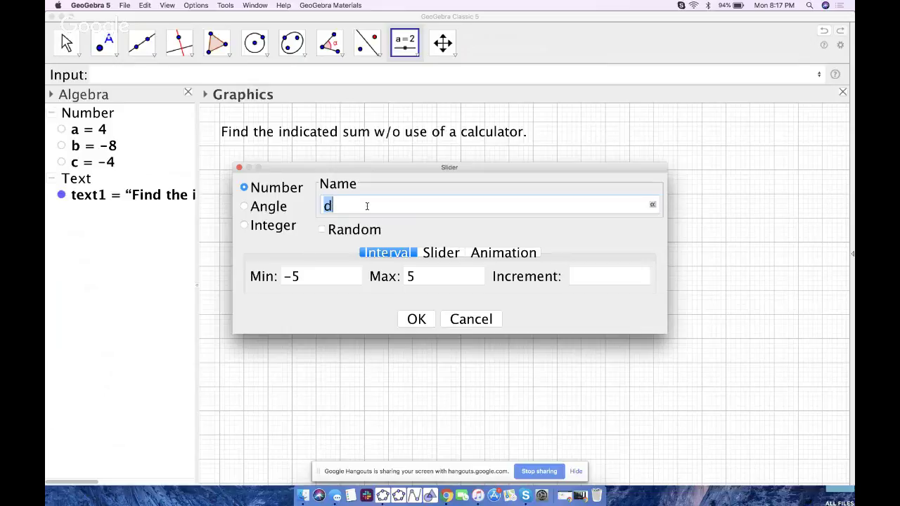
pyautogui.click(304, 280)
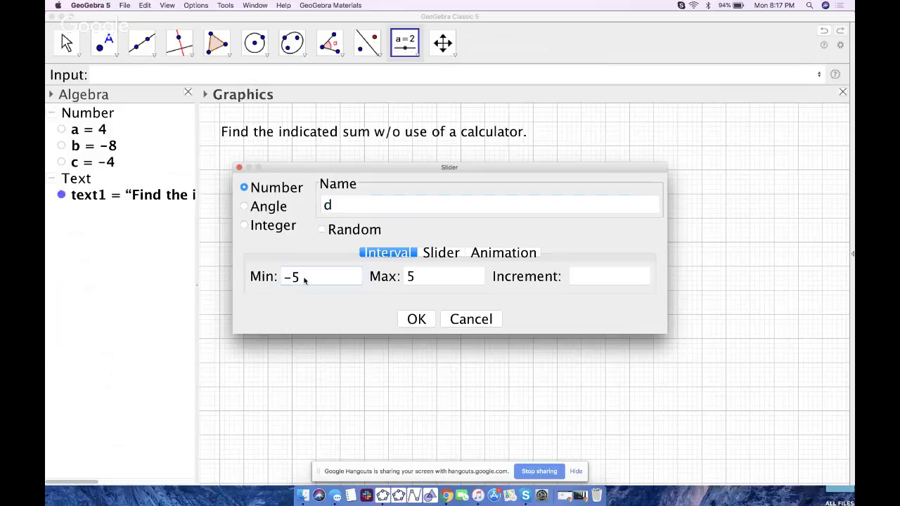
pyautogui.press('BackSpace')
pyautogui.press('BackSpace')
pyautogui.write('-50')
pyautogui.click(436, 281)
pyautogui.write('0')
pyautogui.click(603, 280)
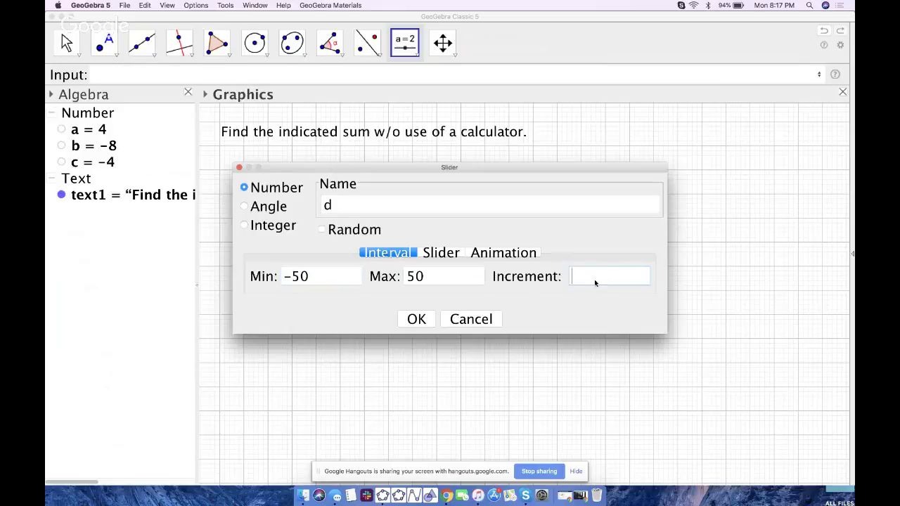
pyautogui.write('1')
pyautogui.click(416, 320)
# Step: Move slider d to just below and beyond the right end of the instruction text
pyautogui.click(66, 43)
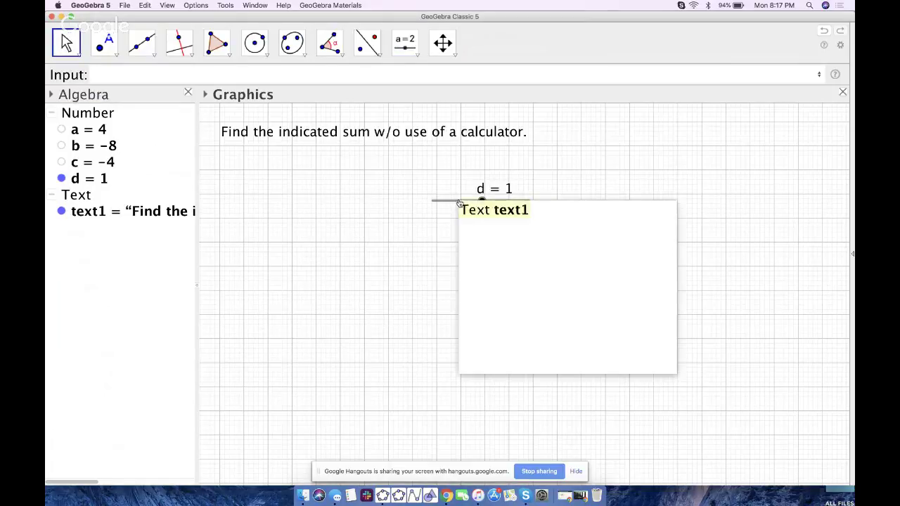
pyautogui.click(493, 284)
pyautogui.click(459, 203)
pyautogui.moveTo(459, 203); pyautogui.dragTo(597, 172)
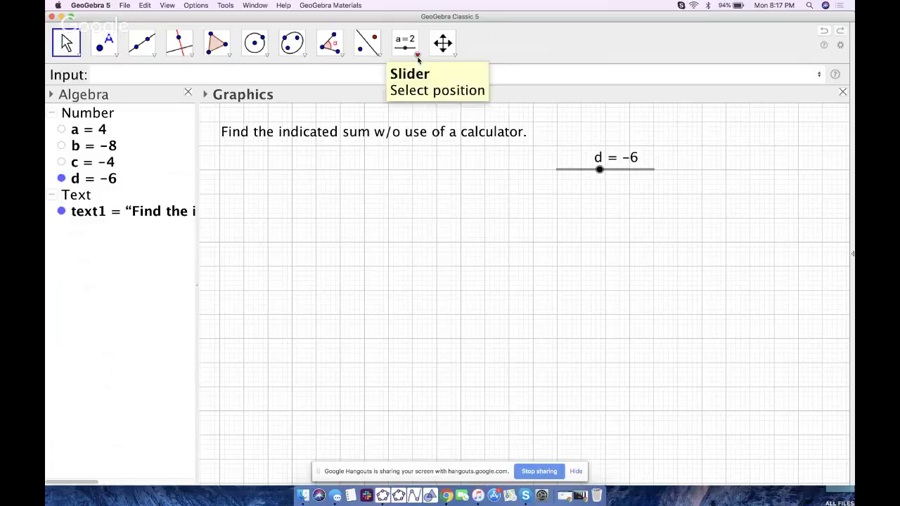
# Step: Insert an input box below the instruction text with the caption "SUM =" and link it to slider d
pyautogui.click(418, 57)
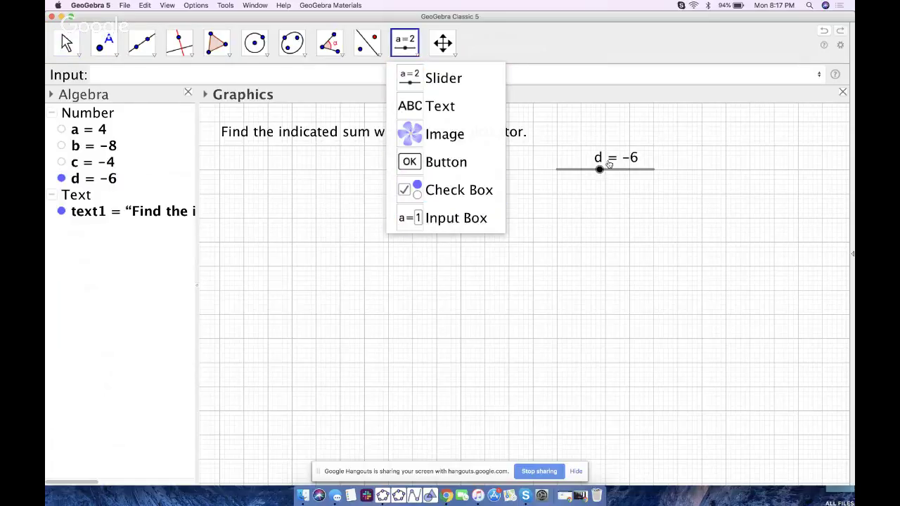
pyautogui.click(435, 220)
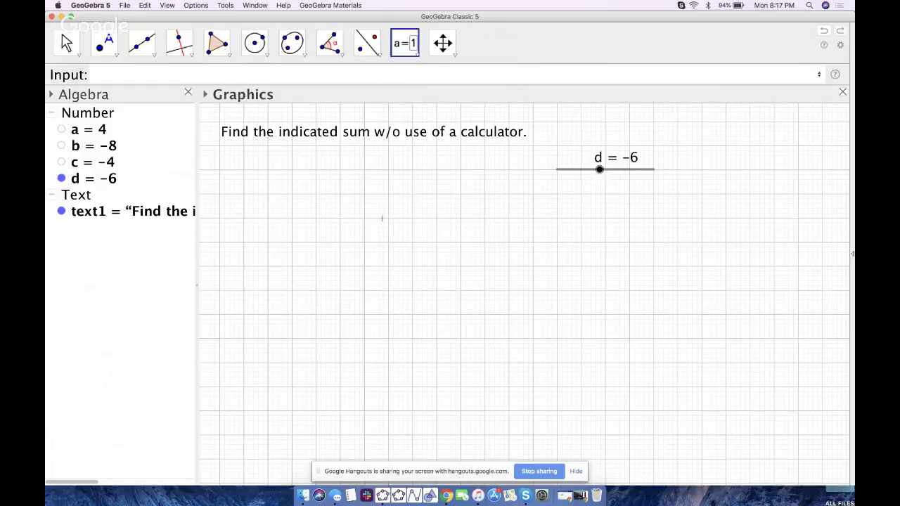
pyautogui.click(294, 197)
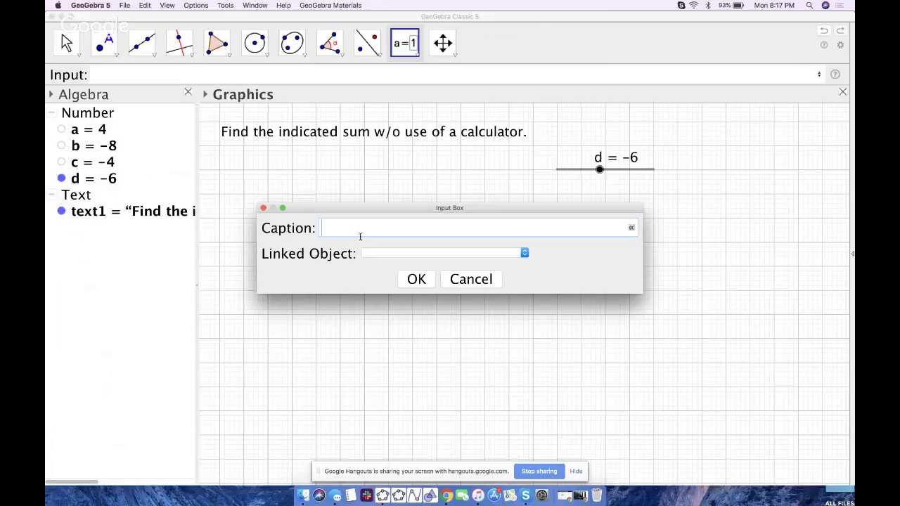
pyautogui.write('SUM =')
pyautogui.click(456, 256)
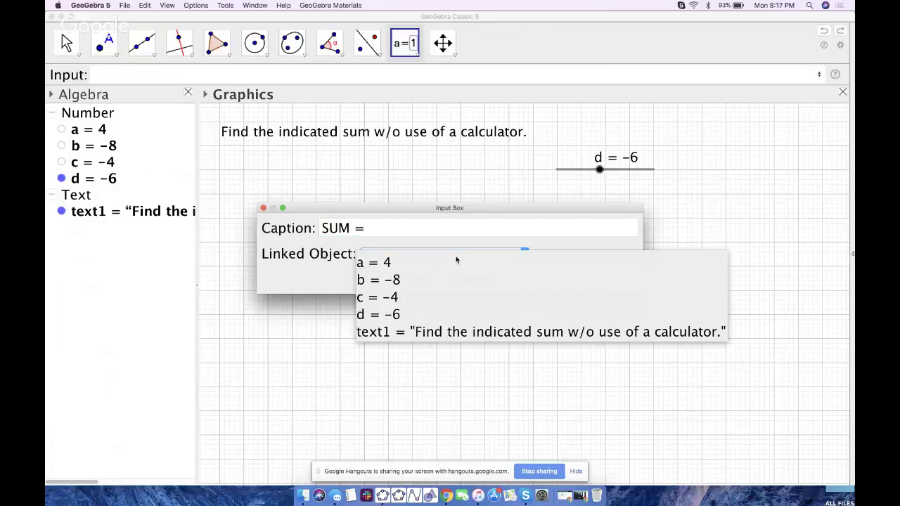
pyautogui.click(404, 317)
pyautogui.click(417, 280)
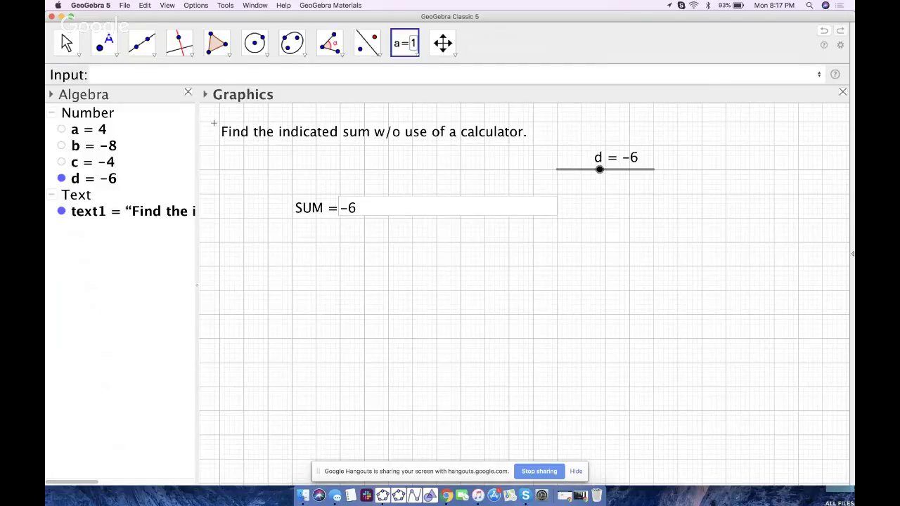
pyautogui.press('Escape')
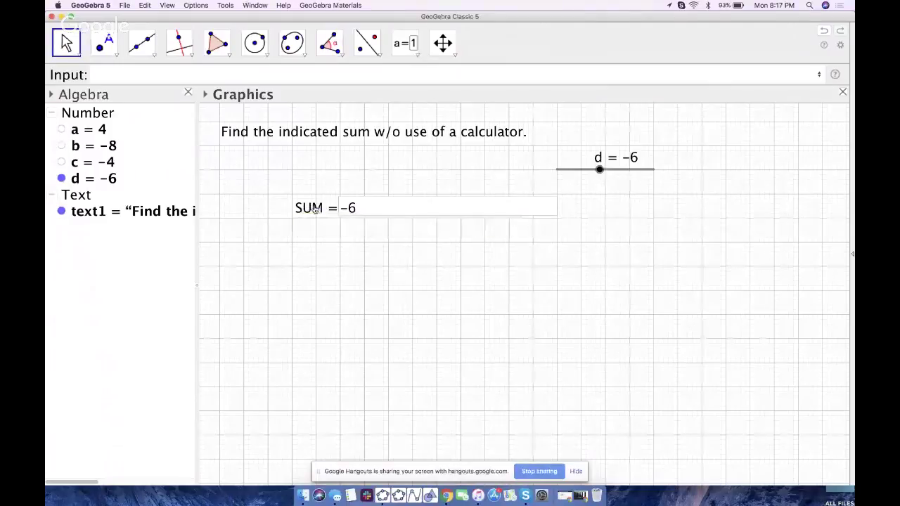
# Step: Move the SUM input box to the left edge of the instruction text, beneath it, and set its length to 5
pyautogui.moveTo(314, 209); pyautogui.dragTo(240, 179)
pyautogui.click(239, 180)
pyautogui.rightClick(239, 182)
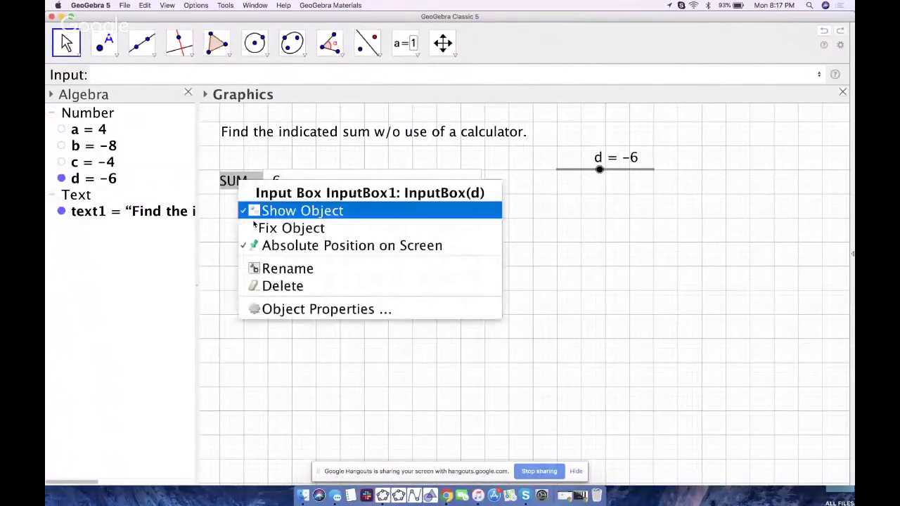
pyautogui.click(316, 309)
pyautogui.click(515, 186)
pyautogui.press('BackSpace')
pyautogui.press('BackSpace')
pyautogui.write('5')
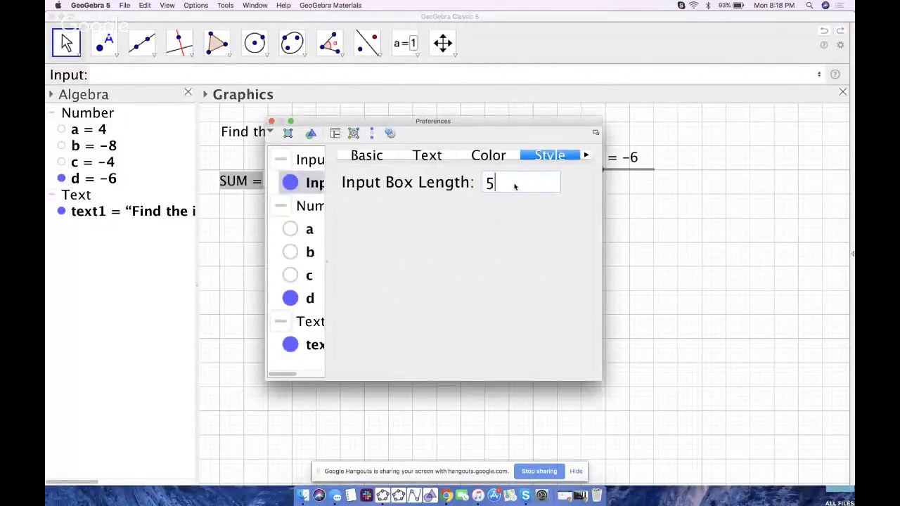
pyautogui.click(271, 121)
pyautogui.click(277, 212)
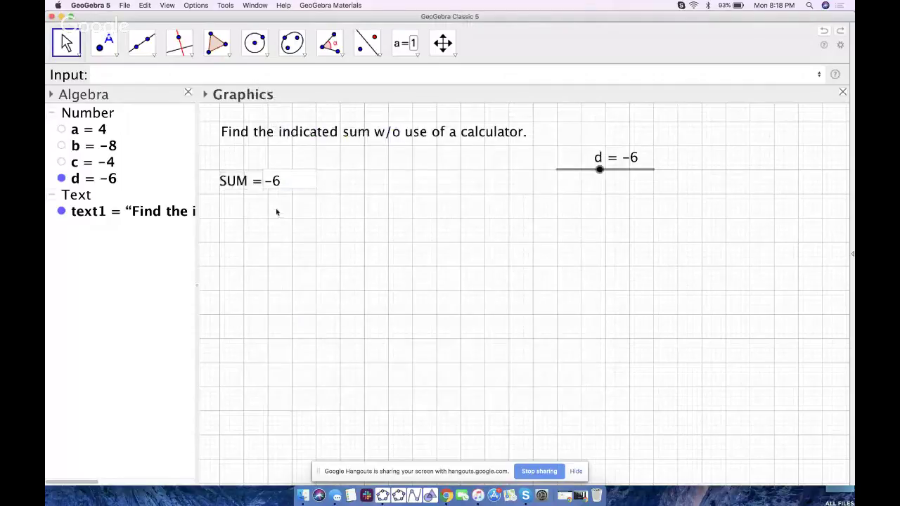
# Step: Test the SUM input box's link to slider d by entering -8 and -10
pyautogui.click(245, 181)
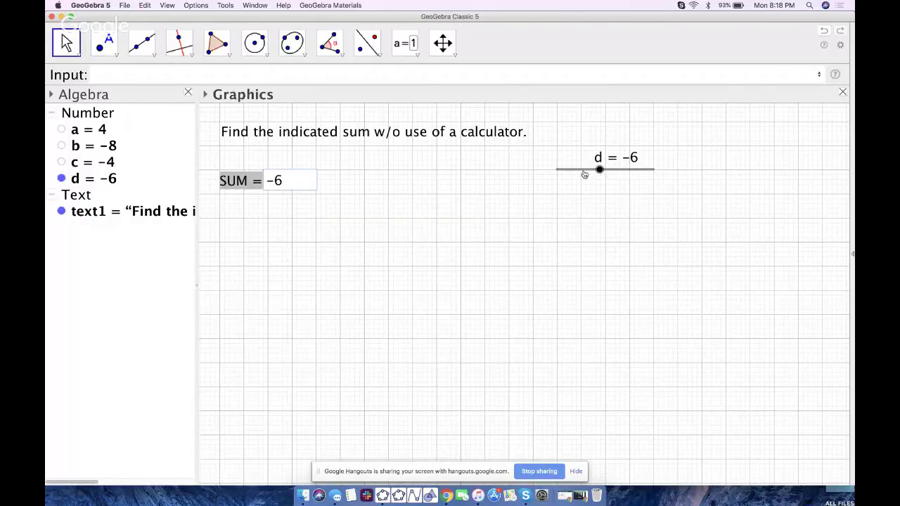
pyautogui.press('BackSpace')
pyautogui.write('8')
pyautogui.press('Return')
pyautogui.click(282, 188)
pyautogui.press('BackSpace')
pyautogui.write('10')
pyautogui.press('Return')
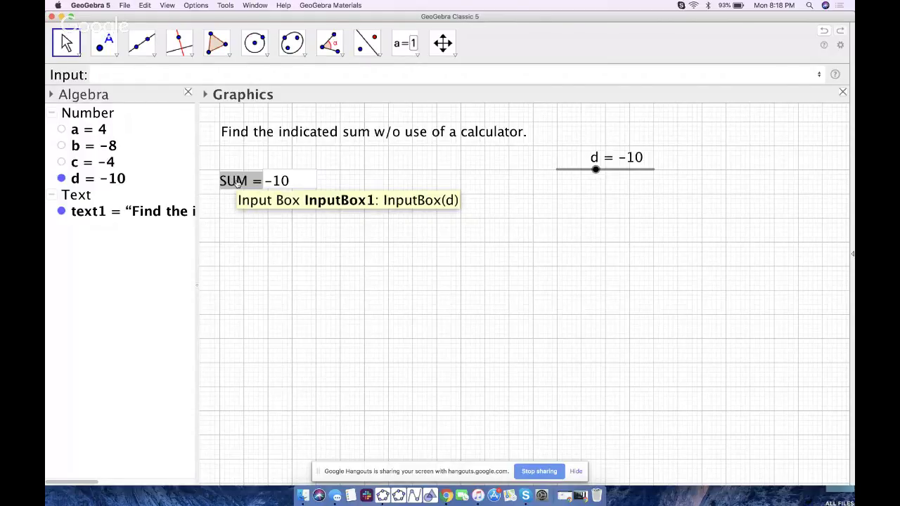
# Step: Add the text "CORRECT !!!" in the empty area below slider d
pyautogui.click(408, 45)
pyautogui.click(431, 106)
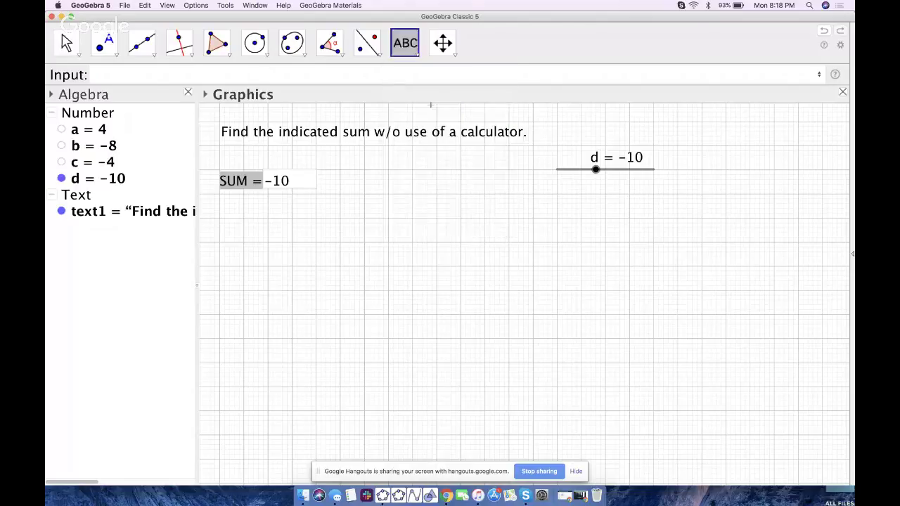
pyautogui.click(564, 266)
pyautogui.write('CORRECT')
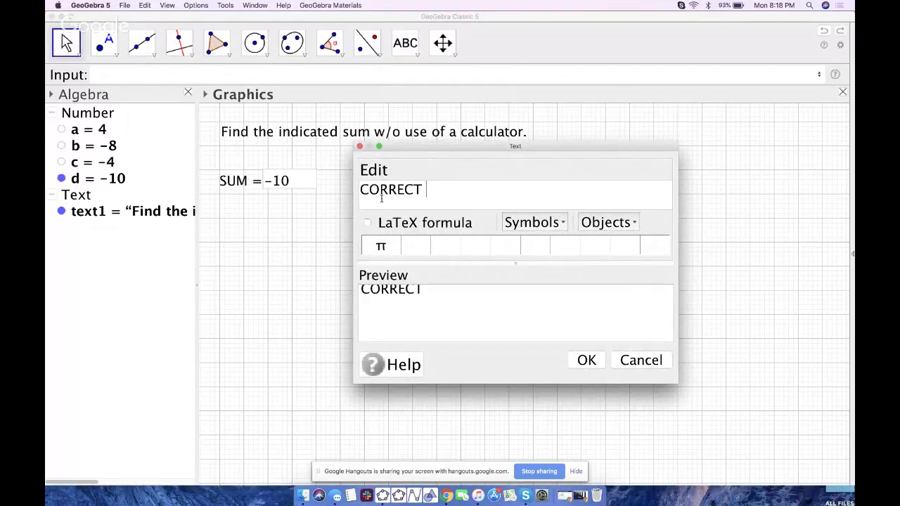
pyautogui.write(' !!!')
pyautogui.click(586, 360)
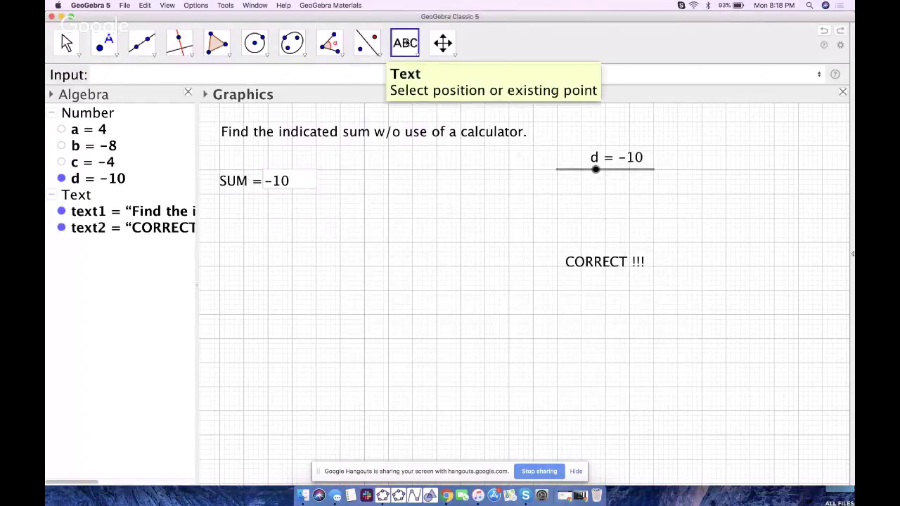
# Step: Add the text "Try again!" below the "CORRECT !!!" text
pyautogui.click(589, 328)
pyautogui.write('N')
pyautogui.press('BackSpace')
pyautogui.write('Try ')
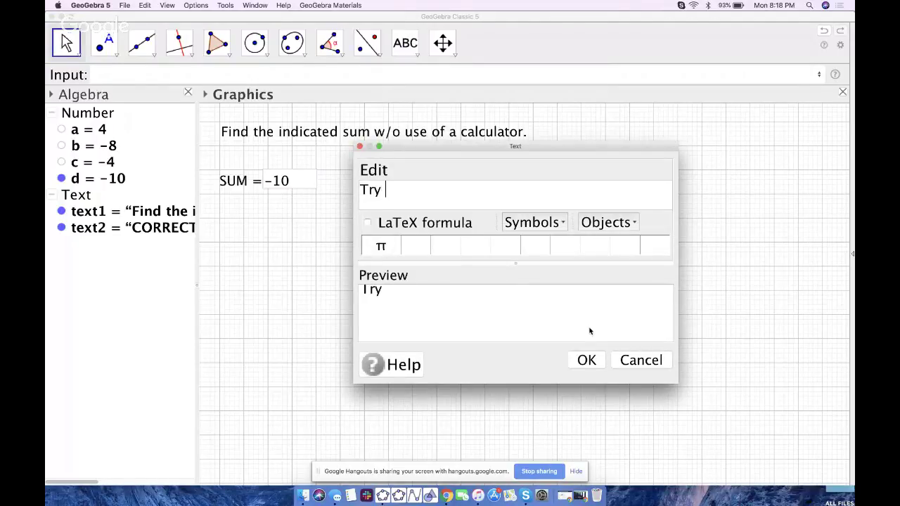
pyautogui.write('again!')
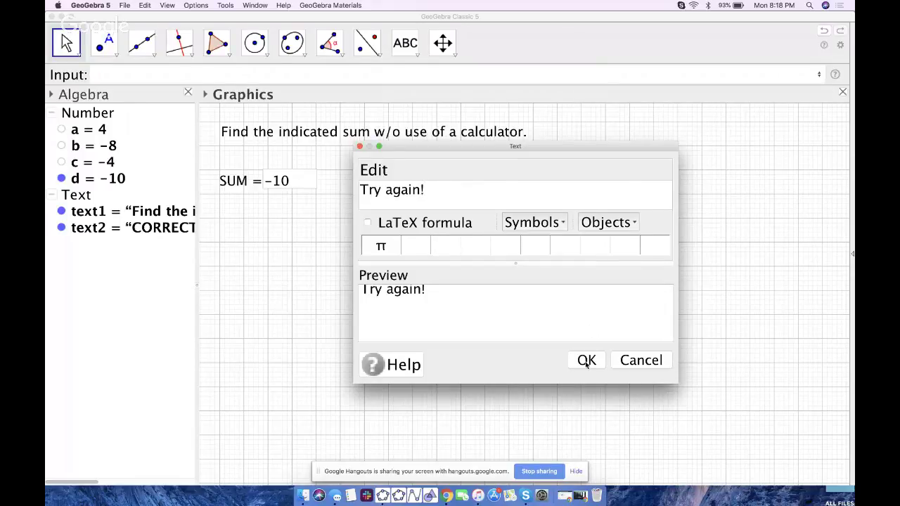
pyautogui.click(587, 361)
# Step: Left-align the two feedback texts under the start of slider d and lower the SUM input box by one grid row
pyautogui.click(66, 43)
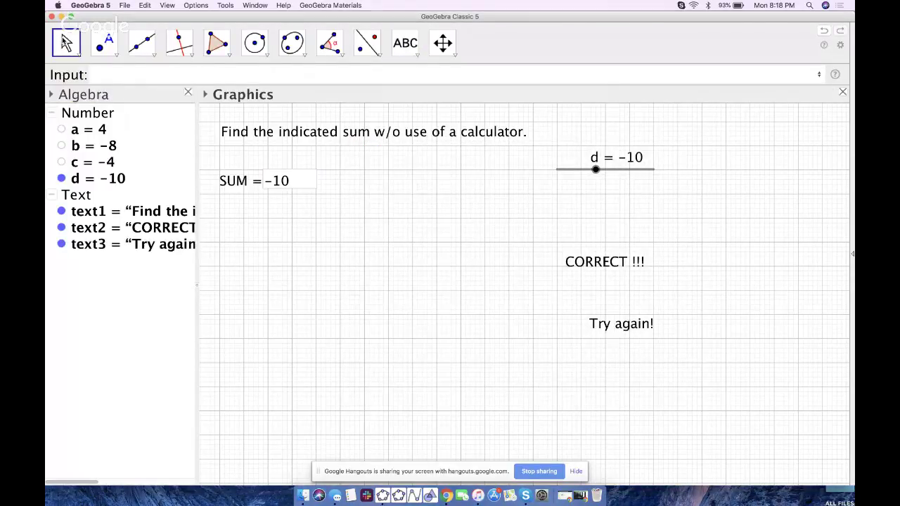
pyautogui.moveTo(608, 323); pyautogui.dragTo(581, 305)
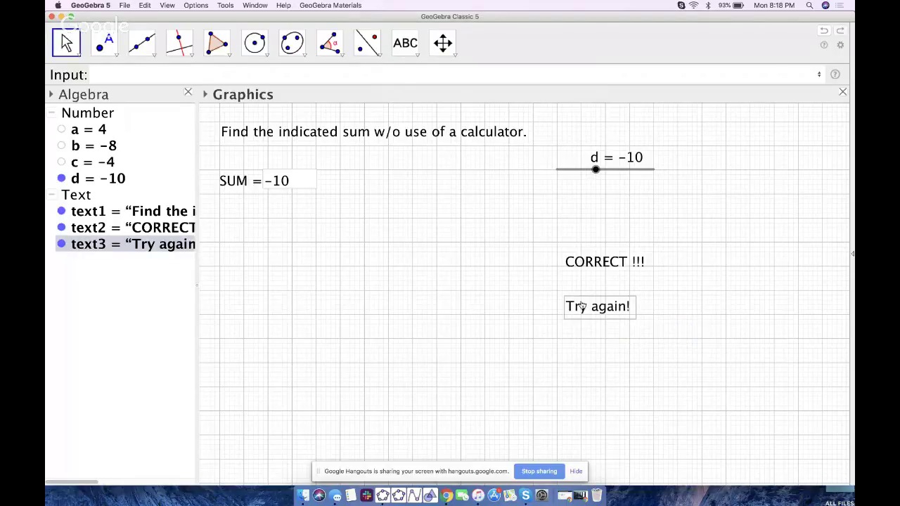
pyautogui.moveTo(582, 305); pyautogui.dragTo(574, 301)
pyautogui.moveTo(587, 263); pyautogui.dragTo(582, 254)
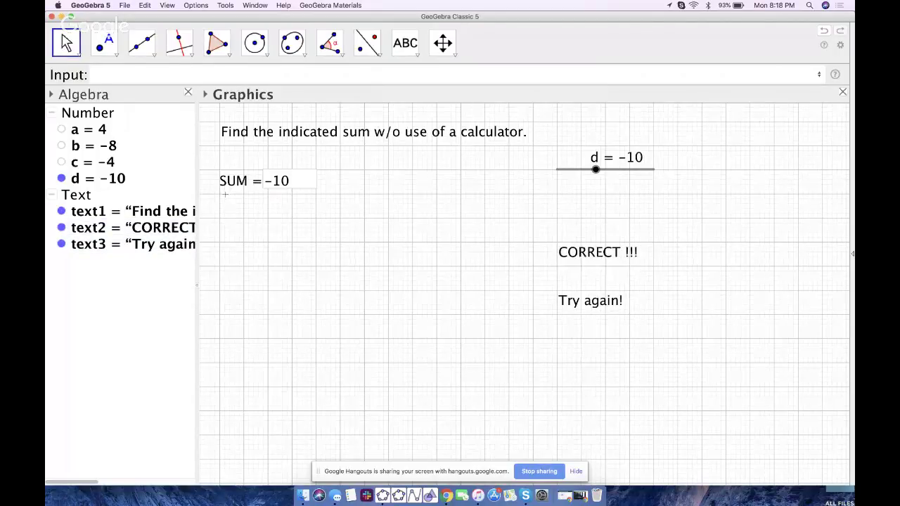
pyautogui.moveTo(246, 180); pyautogui.dragTo(246, 205)
pyautogui.click(246, 180)
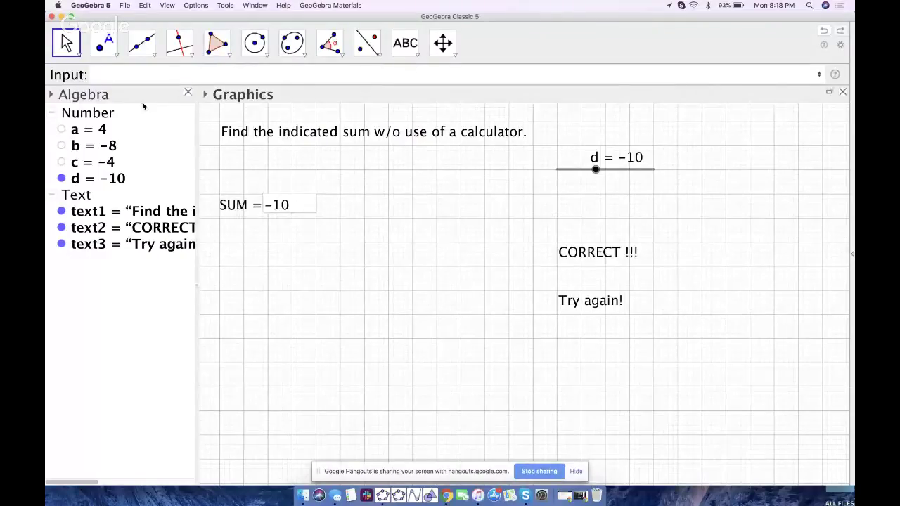
# Step: Insert a dynamic text "a + b" between the instruction text and the SUM box, linked to the numbers a and b
pyautogui.click(405, 43)
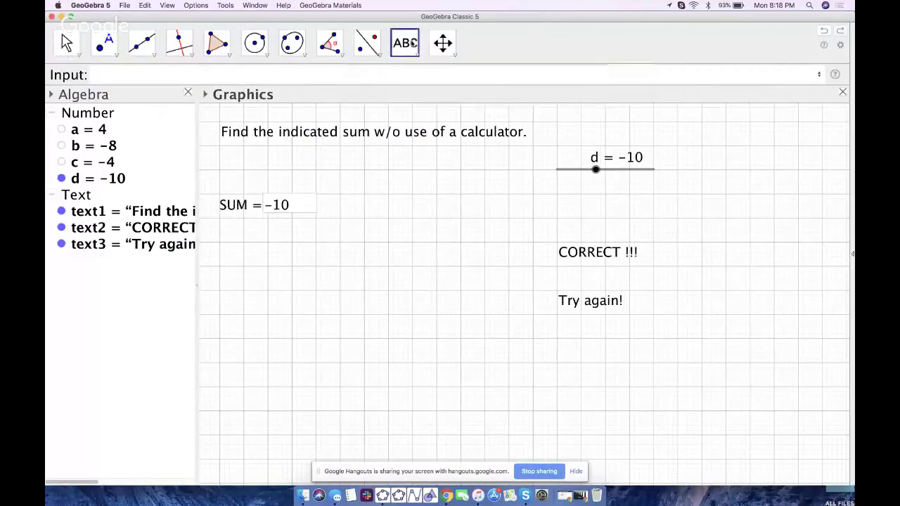
pyautogui.click(412, 106)
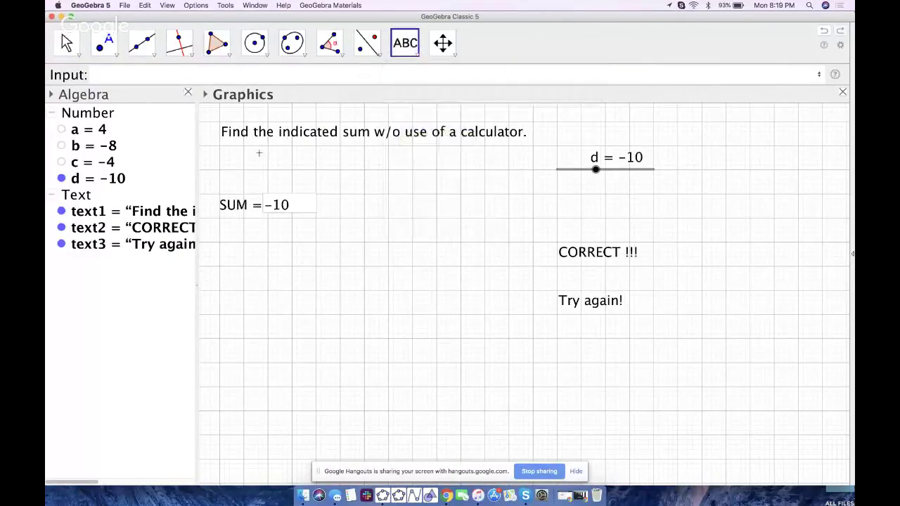
pyautogui.click(238, 158)
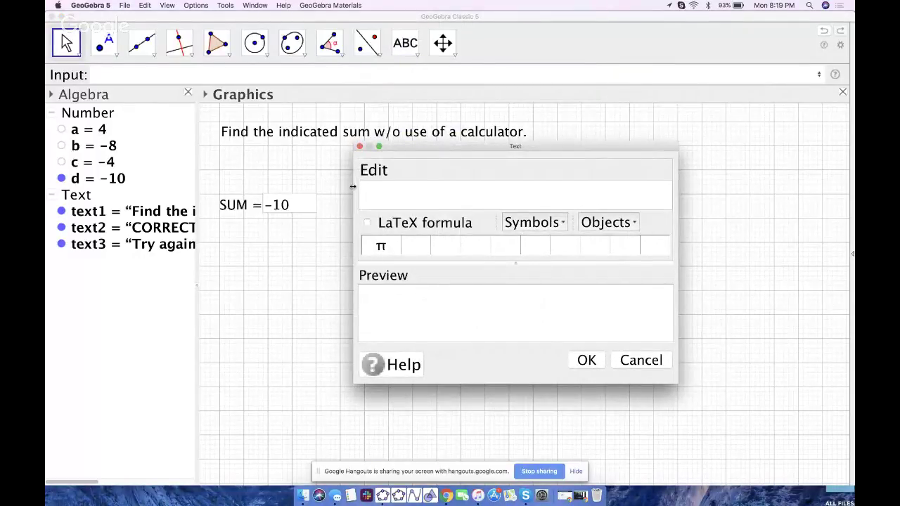
pyautogui.click(88, 131)
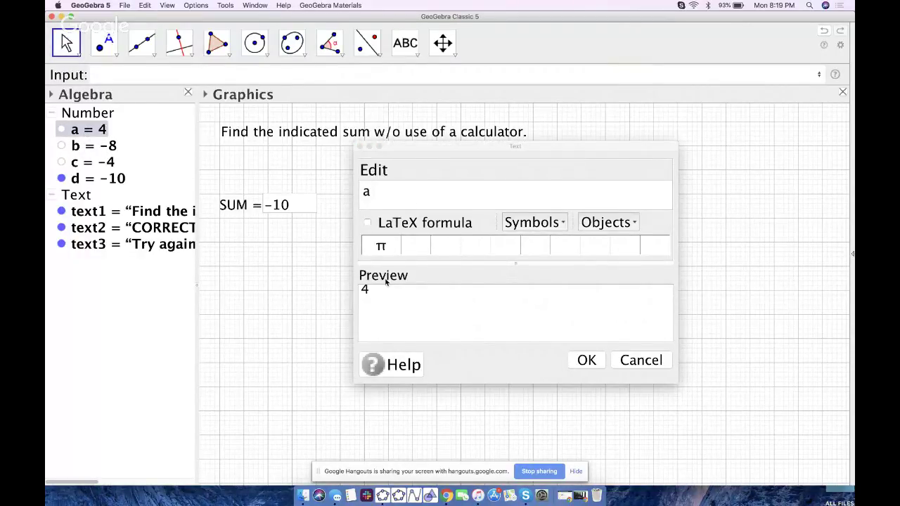
pyautogui.click(388, 194)
pyautogui.write('+')
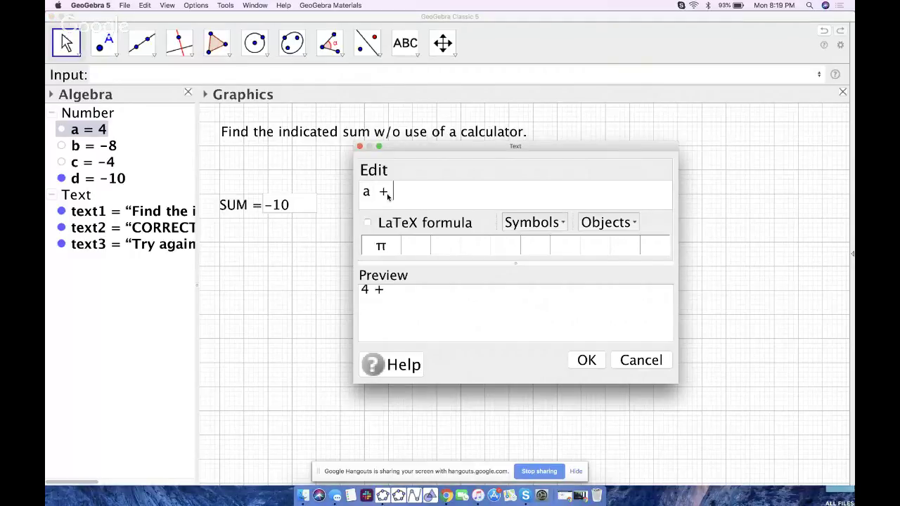
pyautogui.click(104, 146)
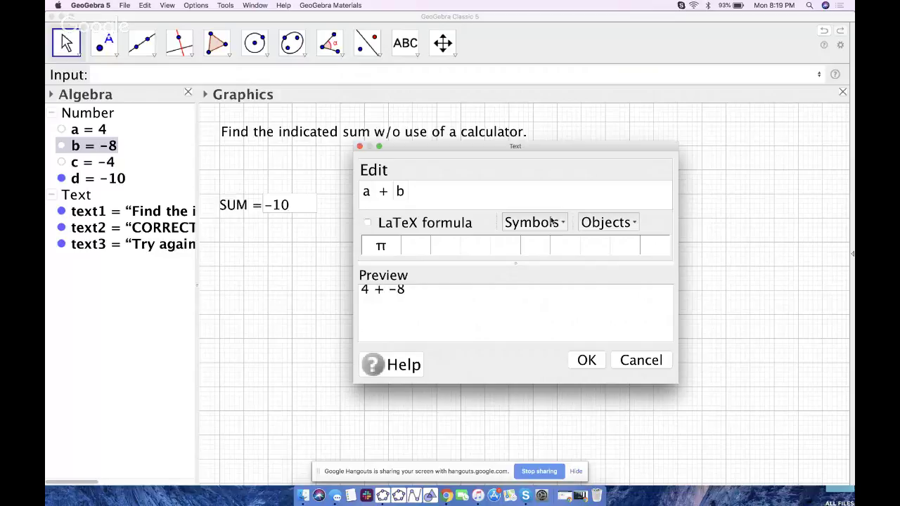
pyautogui.click(633, 223)
pyautogui.click(586, 360)
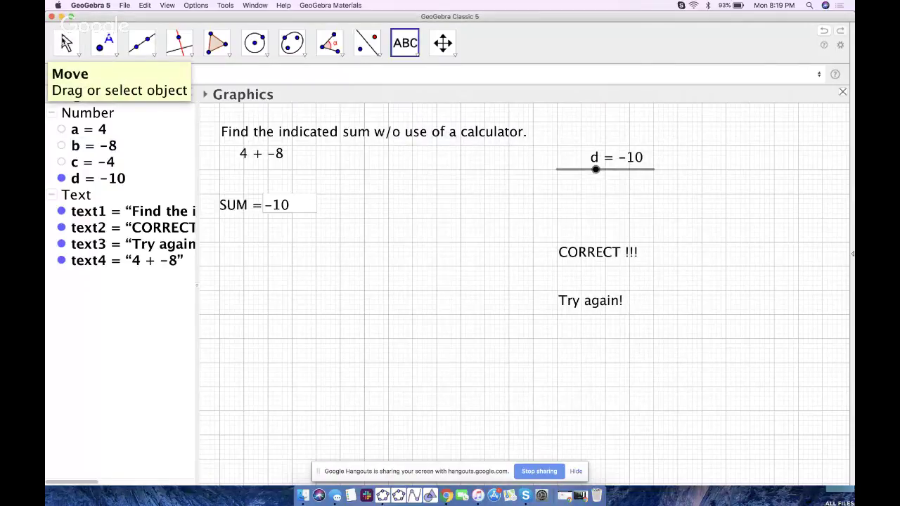
# Step: Move the addition expression so it lines up with the left edge of the instruction text
pyautogui.click(66, 43)
pyautogui.click(250, 160)
pyautogui.moveTo(249, 159); pyautogui.dragTo(234, 162)
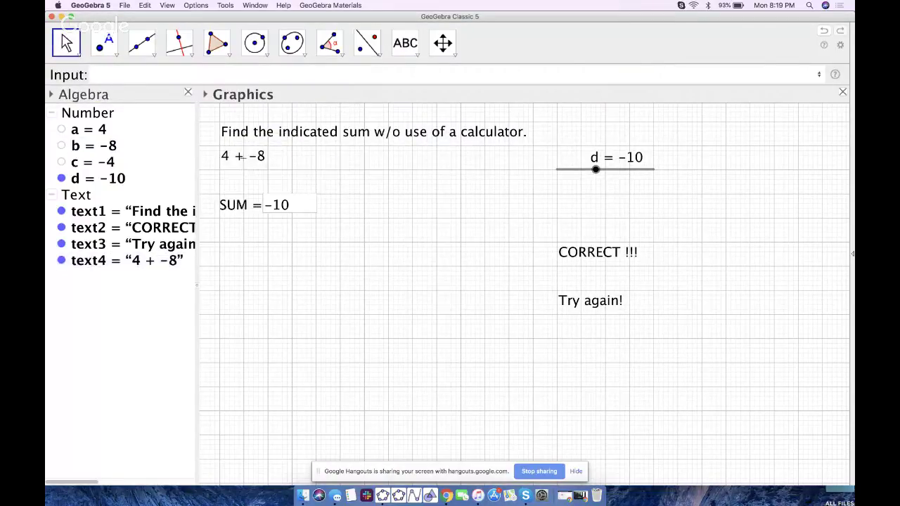
# Step: Set the addition expression's font size to Large and shift it down slightly below the instruction text
pyautogui.click(206, 95)
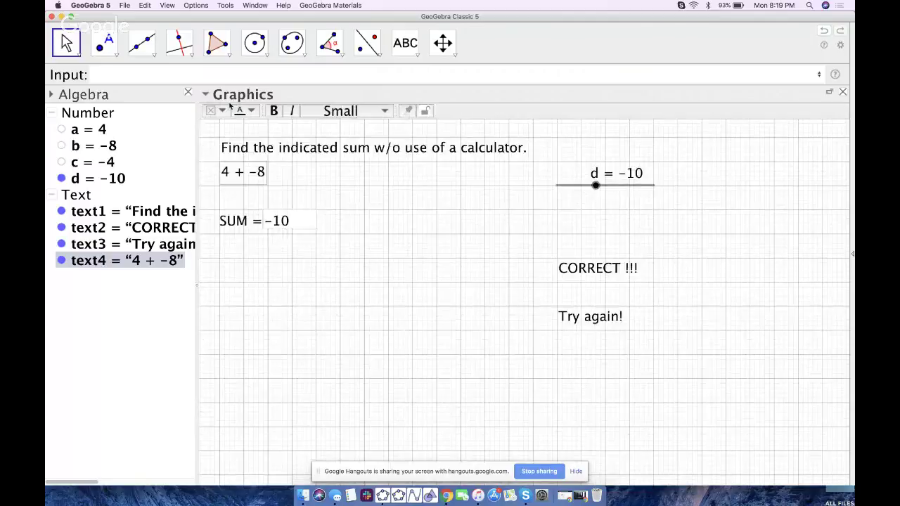
pyautogui.click(206, 94)
pyautogui.click(207, 95)
pyautogui.click(205, 94)
pyautogui.click(205, 95)
pyautogui.click(328, 110)
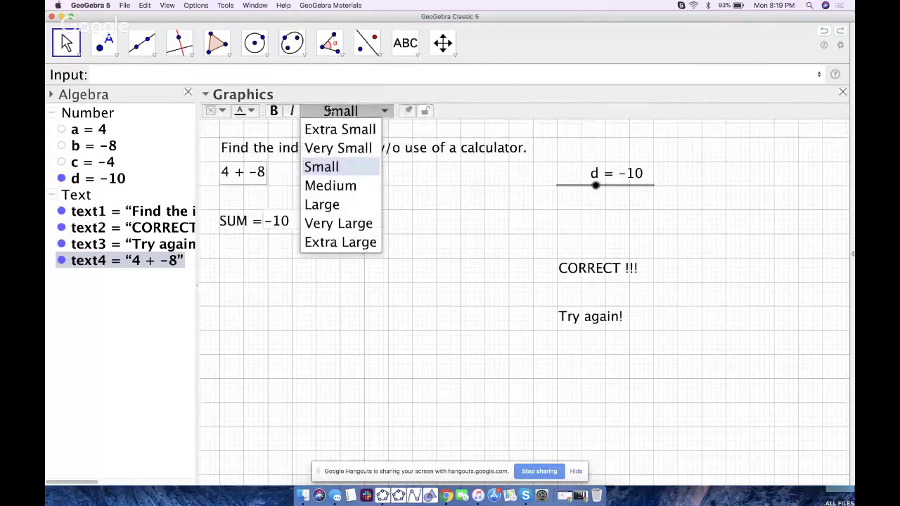
pyautogui.click(309, 203)
pyautogui.moveTo(286, 176); pyautogui.dragTo(288, 188)
# Step: Set the SUM input box's font size to Large and place it just below the addition expression
pyautogui.moveTo(241, 224); pyautogui.dragTo(239, 248)
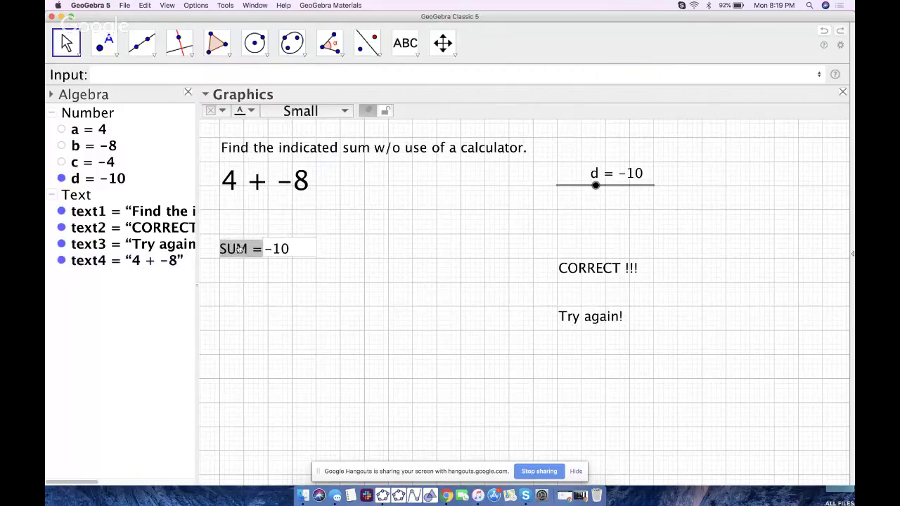
pyautogui.click(237, 246)
pyautogui.click(314, 111)
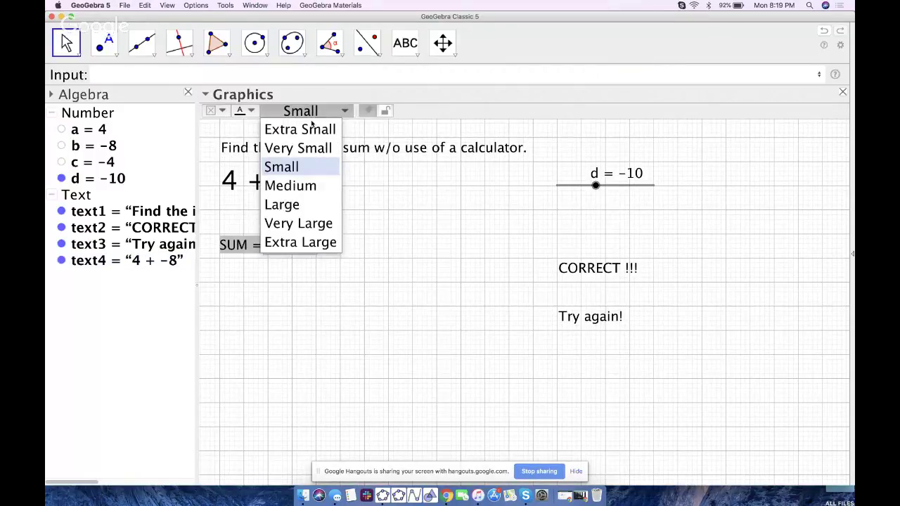
pyautogui.click(299, 203)
pyautogui.click(295, 280)
pyautogui.moveTo(281, 262); pyautogui.dragTo(278, 232)
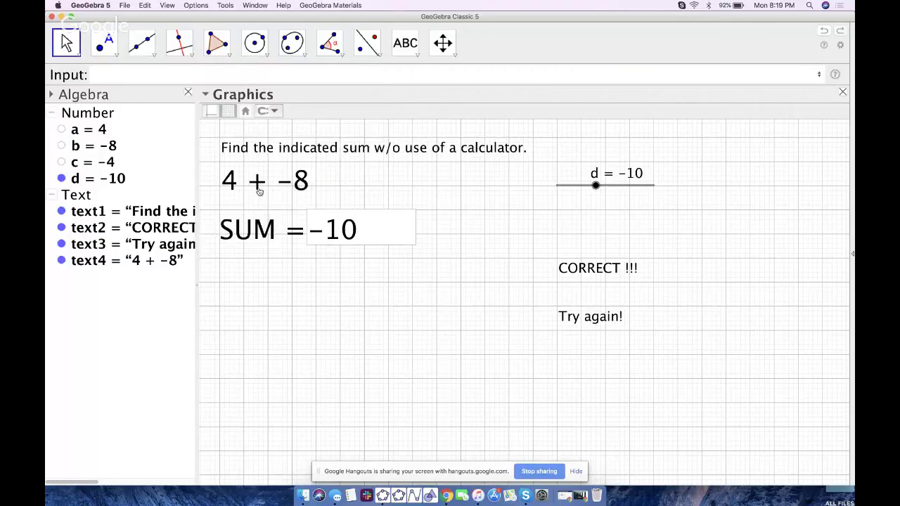
# Step: Move the "CORRECT !!!" text beside the SUM input box and set its font size to Large
pyautogui.moveTo(554, 268); pyautogui.dragTo(483, 220)
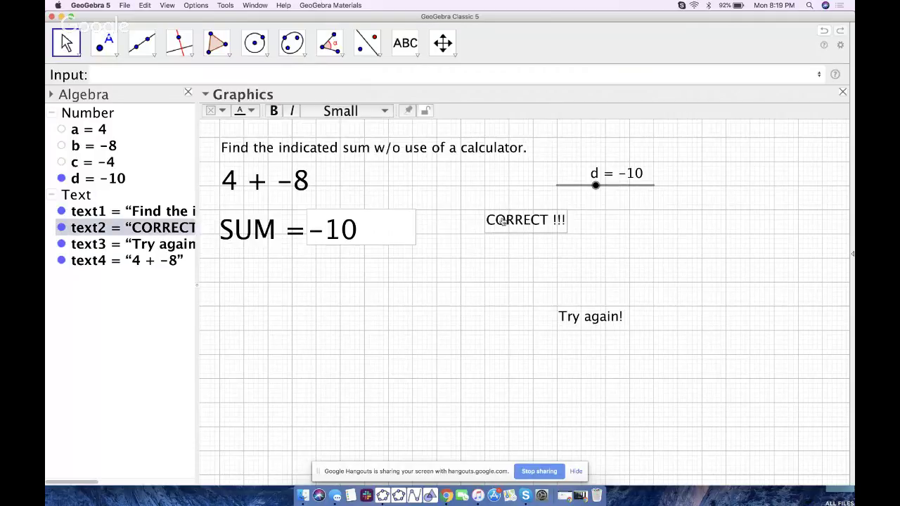
pyautogui.click(344, 111)
pyautogui.click(342, 203)
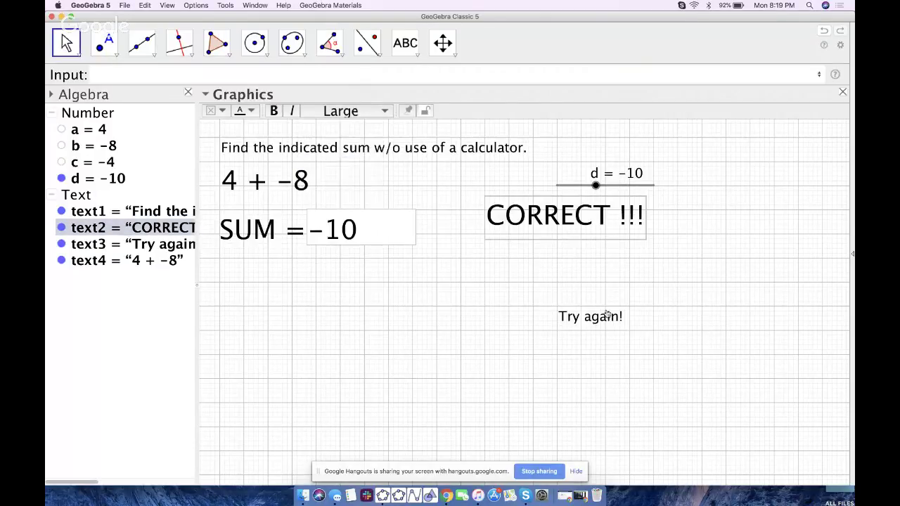
# Step: Move the "Try again!" text directly beneath "CORRECT !!!" and set its font size to Large
pyautogui.moveTo(606, 315); pyautogui.dragTo(532, 266)
pyautogui.click(528, 270)
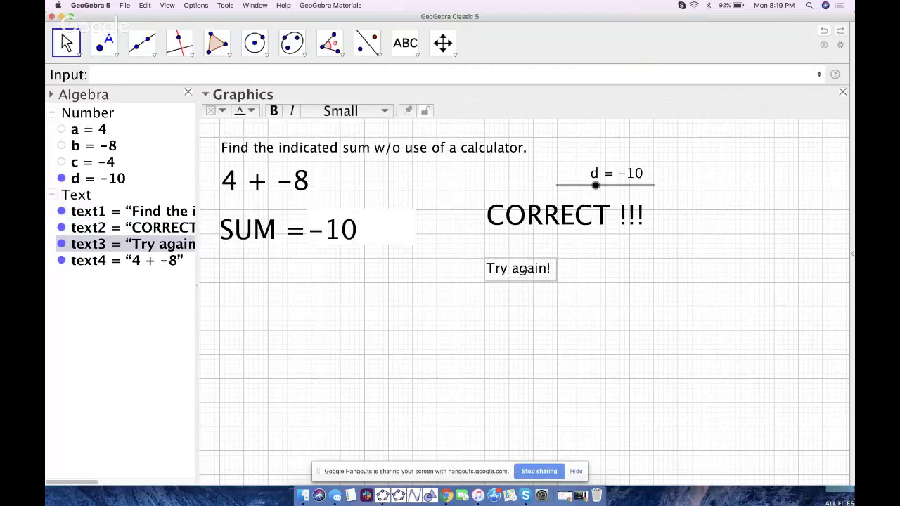
pyautogui.click(331, 111)
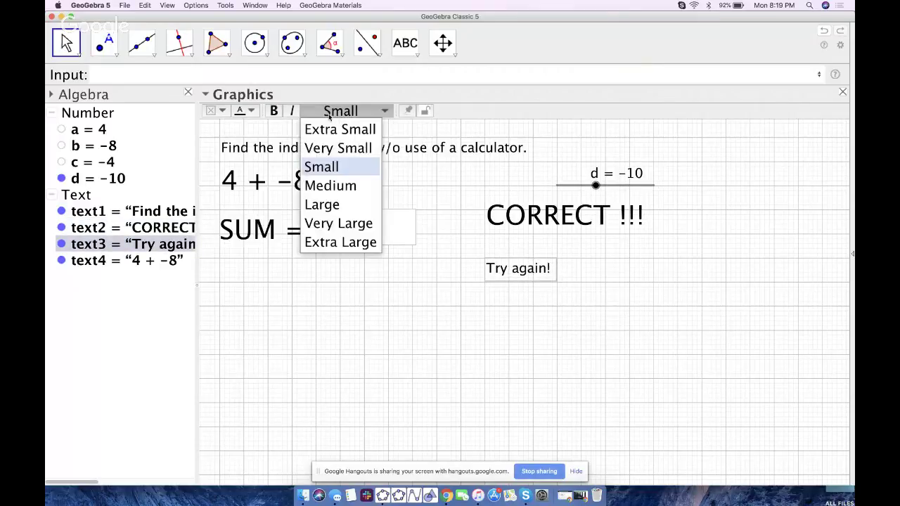
pyautogui.click(328, 209)
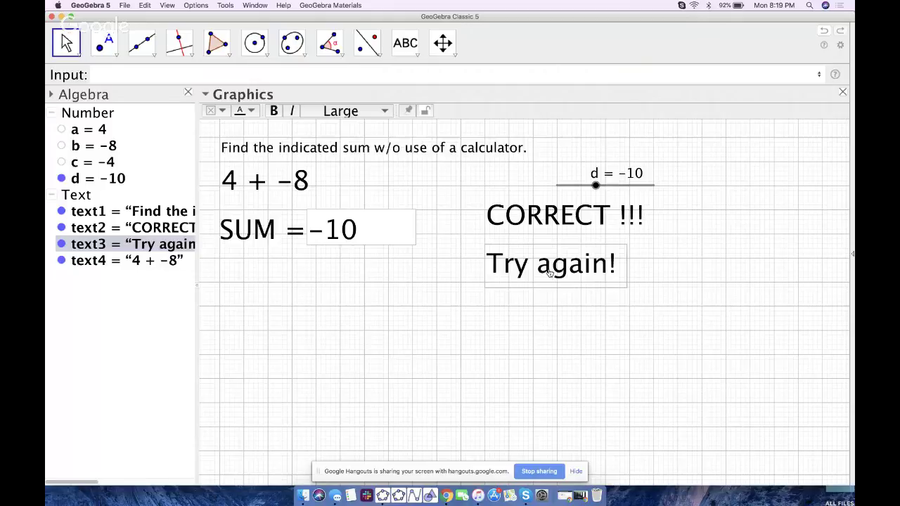
# Step: Move "Try again!" further down and align "CORRECT !!!" level with the SUM input box
pyautogui.moveTo(551, 273); pyautogui.dragTo(549, 304)
pyautogui.press('Escape')
pyautogui.moveTo(558, 221)
pyautogui.mouseDown()
pyautogui.moveTo(562, 246)
pyautogui.moveTo(561, 231)
pyautogui.mouseUp()
pyautogui.press('Escape')
pyautogui.moveTo(543, 304)
pyautogui.mouseDown()
pyautogui.moveTo(545, 297)
pyautogui.moveTo(543, 303)
pyautogui.mouseUp()
pyautogui.press('Escape')
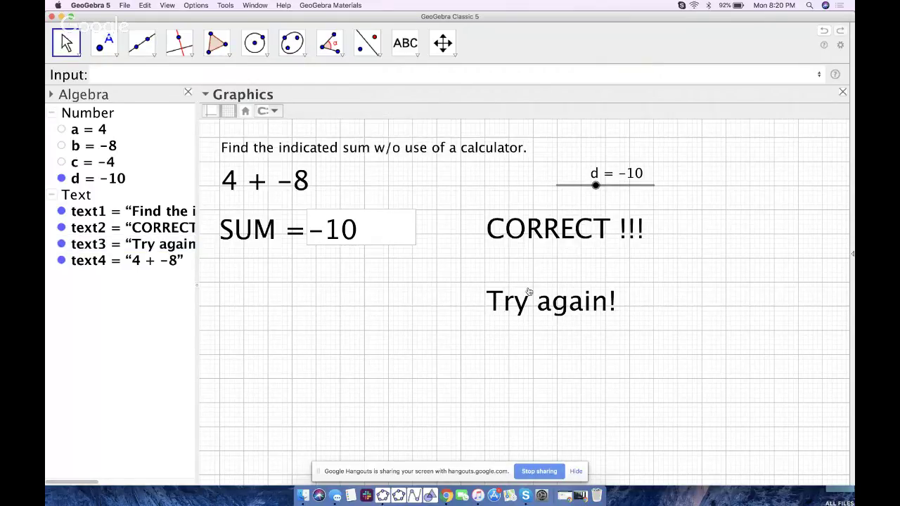
pyautogui.moveTo(528, 238)
pyautogui.mouseDown()
pyautogui.moveTo(528, 250)
pyautogui.moveTo(528, 237)
pyautogui.mouseUp()
pyautogui.press('Escape')
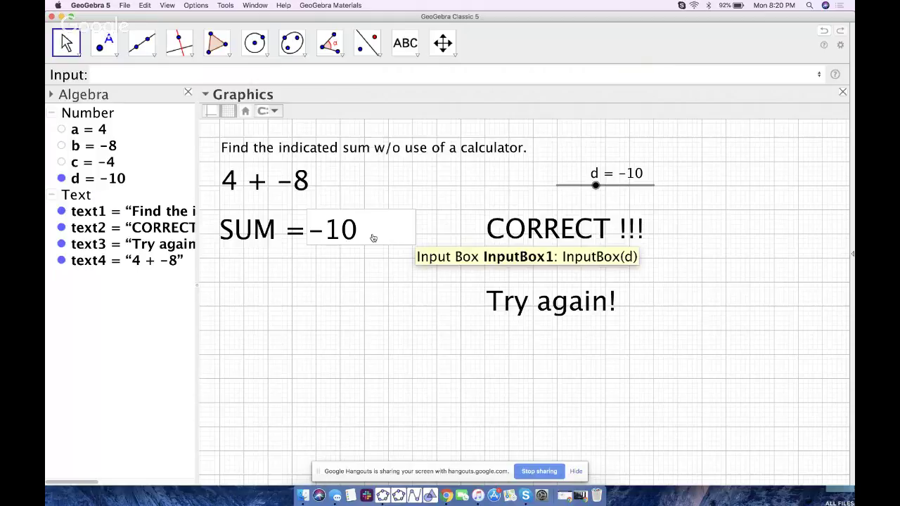
# Step: Set slider d to −18 to test its link with the SUM input box
pyautogui.click(526, 235)
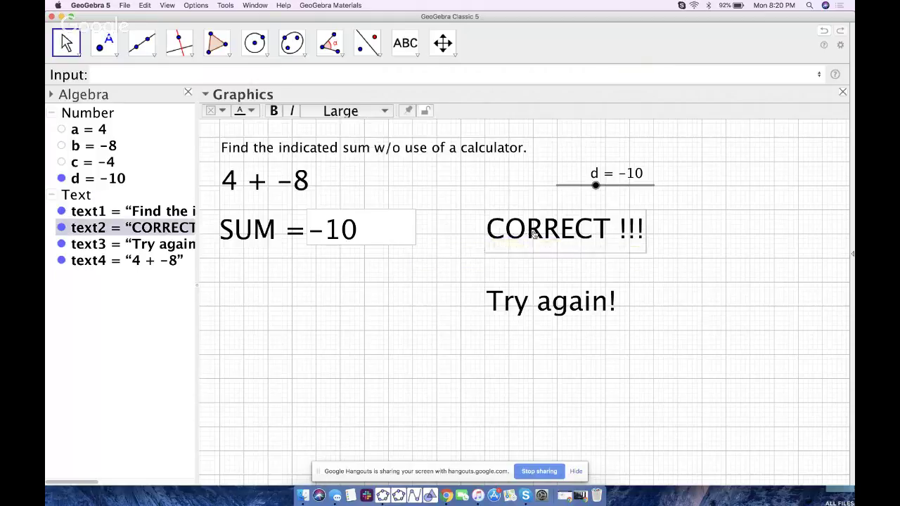
pyautogui.press('Escape')
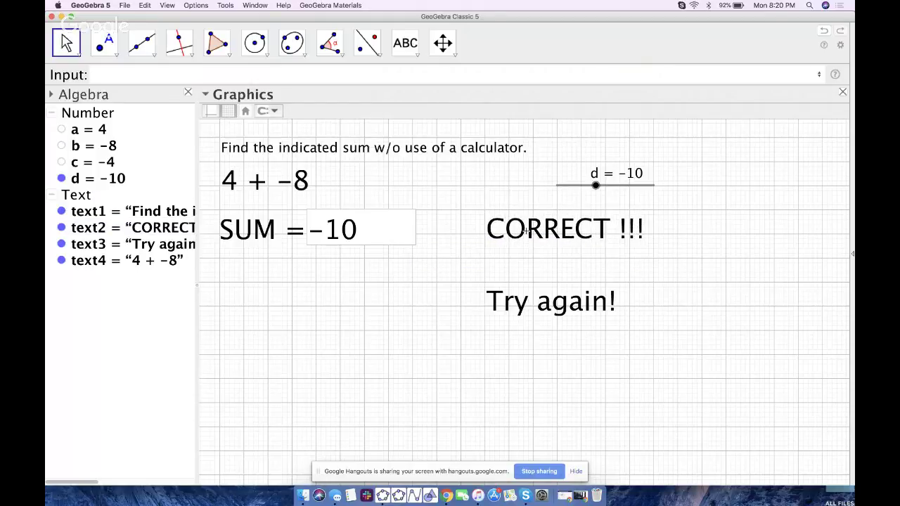
pyautogui.click(360, 231)
pyautogui.moveTo(362, 230); pyautogui.dragTo(311, 226)
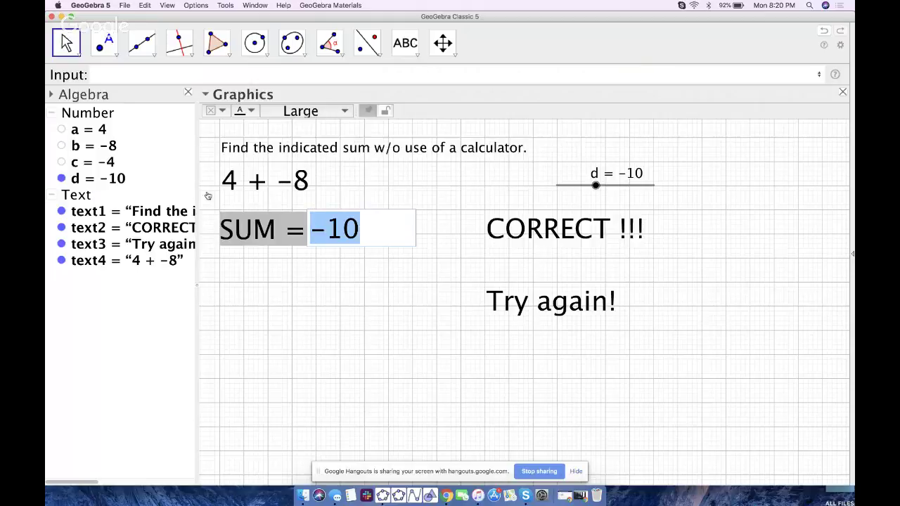
pyautogui.click(555, 238)
pyautogui.press('Escape')
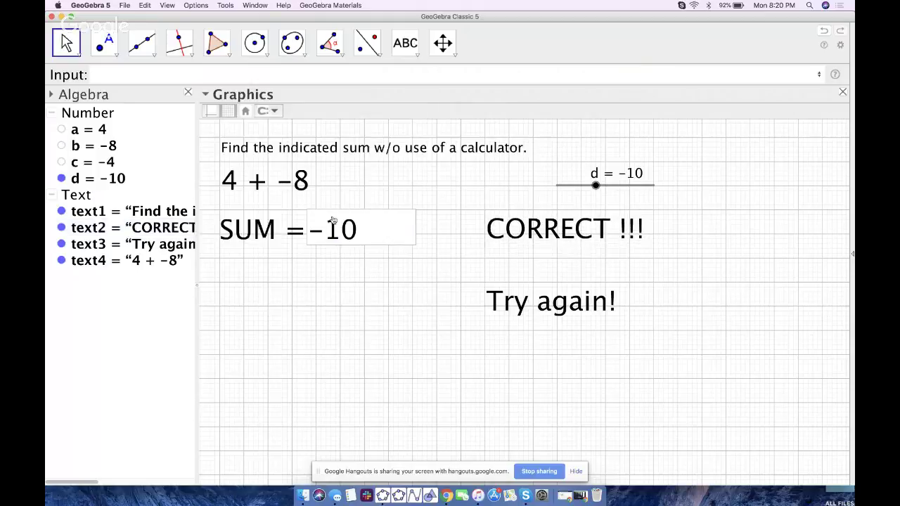
pyautogui.moveTo(595, 185)
pyautogui.mouseDown()
pyautogui.moveTo(606, 187)
pyautogui.moveTo(587, 185)
pyautogui.mouseUp()
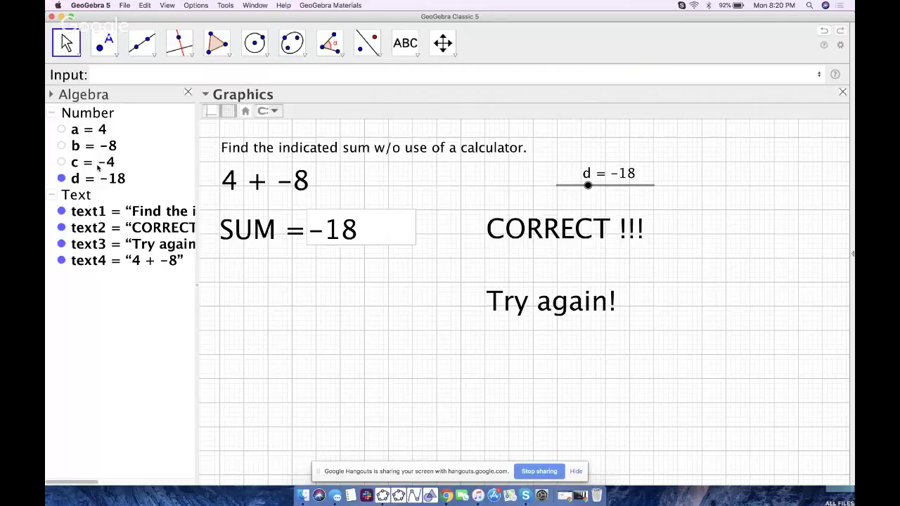
# Step: Open the object properties of the "CORRECT !!!" text in a widened window placed clear of the text
pyautogui.click(539, 235)
pyautogui.press('Escape')
pyautogui.rightClick(538, 235)
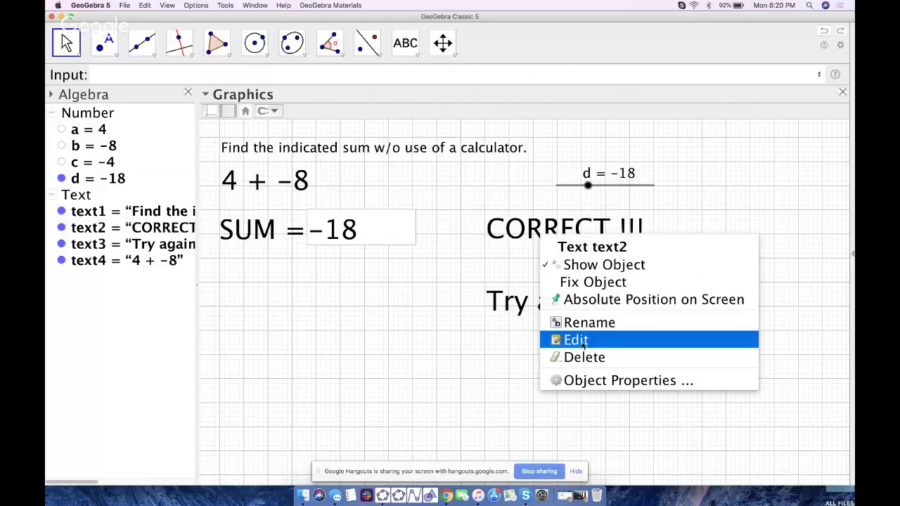
pyautogui.click(571, 380)
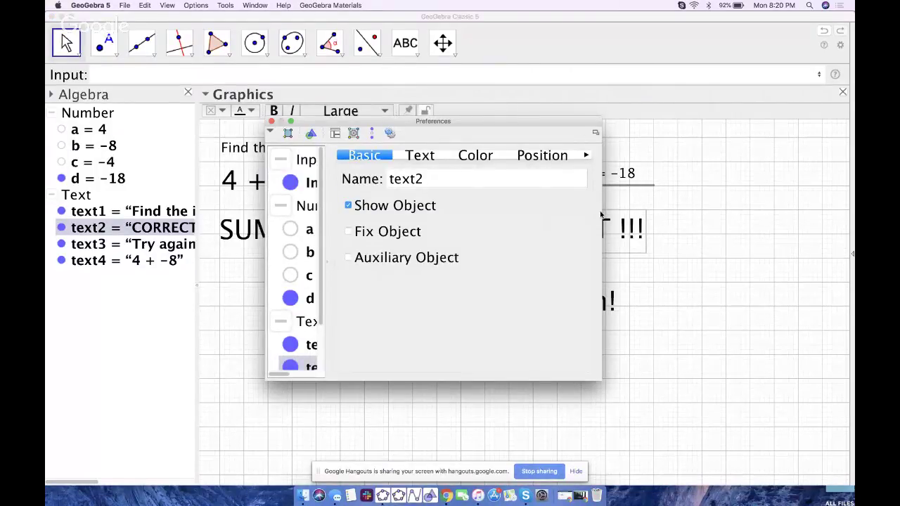
pyautogui.moveTo(602, 212); pyautogui.dragTo(780, 211)
pyautogui.moveTo(623, 119); pyautogui.dragTo(574, 262)
# Step: Set the condition to show the "CORRECT !!!" text to d ≟ a + b
pyautogui.click(425, 57)
pyautogui.click(385, 336)
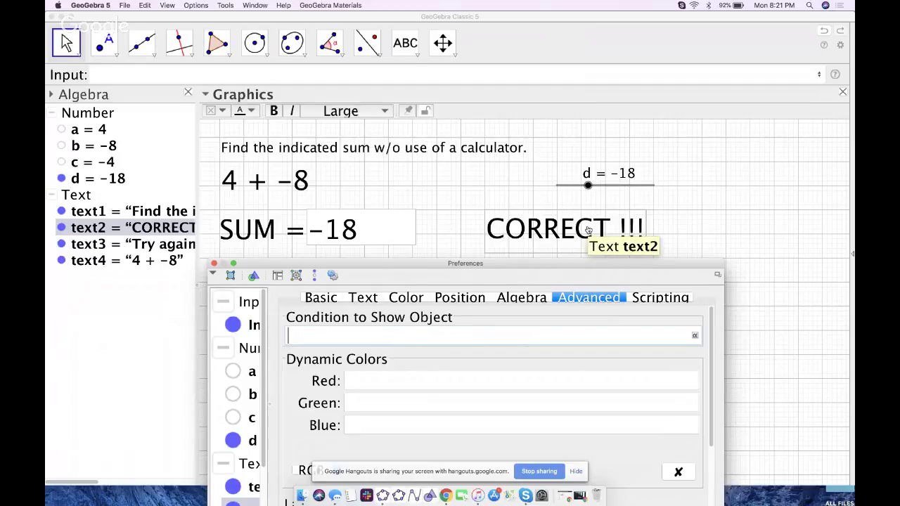
pyautogui.click(327, 338)
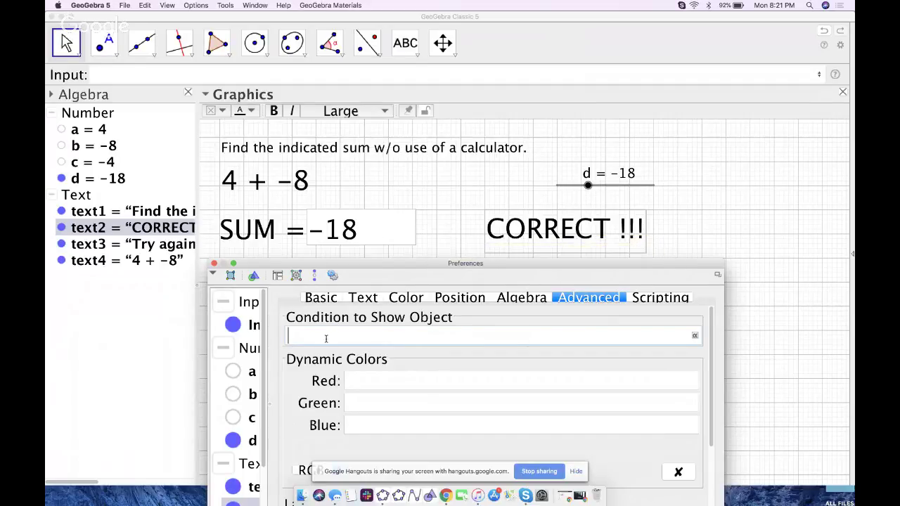
pyautogui.write('d')
pyautogui.write('==')
pyautogui.press('BackSpace')
pyautogui.write('=')
pyautogui.write('a + b')
pyautogui.press('Return')
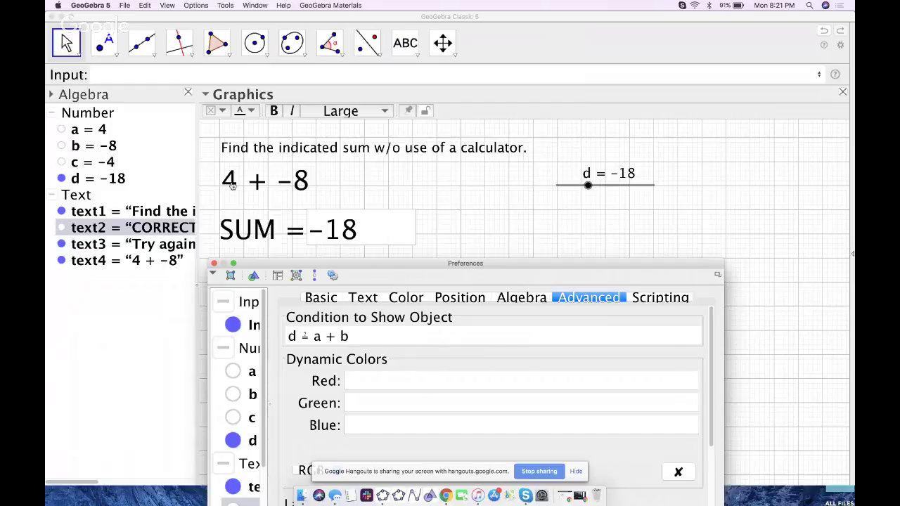
# Step: Delete the number c and close the properties window
pyautogui.click(92, 163)
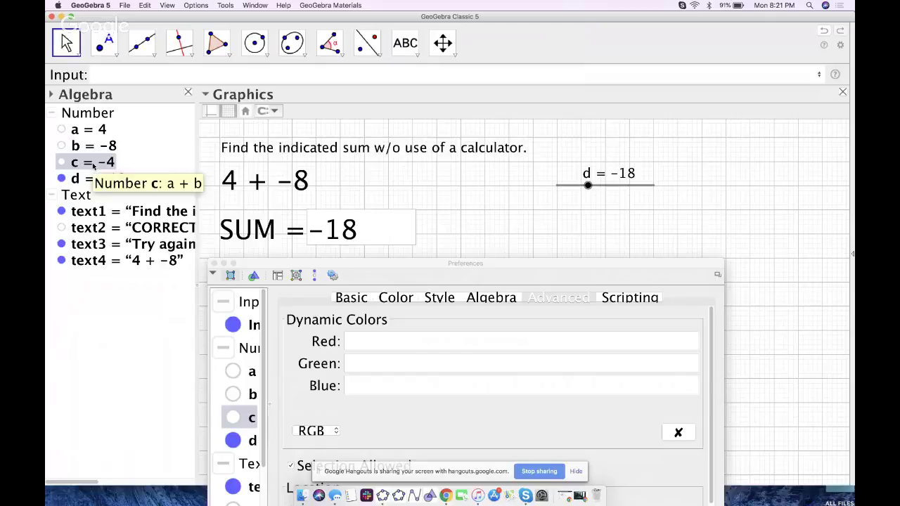
pyautogui.press('Delete')
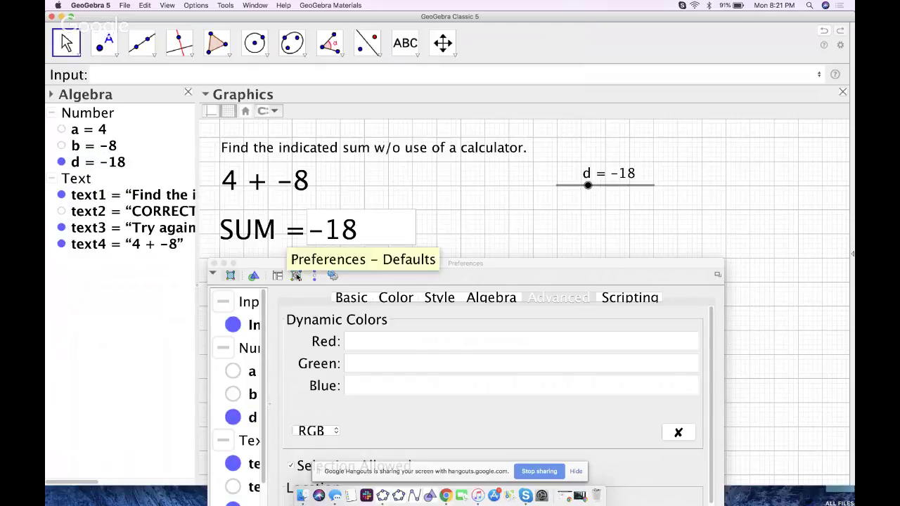
pyautogui.click(215, 263)
# Step: Move the "Try again!" text up level with the SUM input box, where "CORRECT !!!" was displayed
pyautogui.moveTo(555, 316); pyautogui.dragTo(547, 235)
pyautogui.press('Escape')
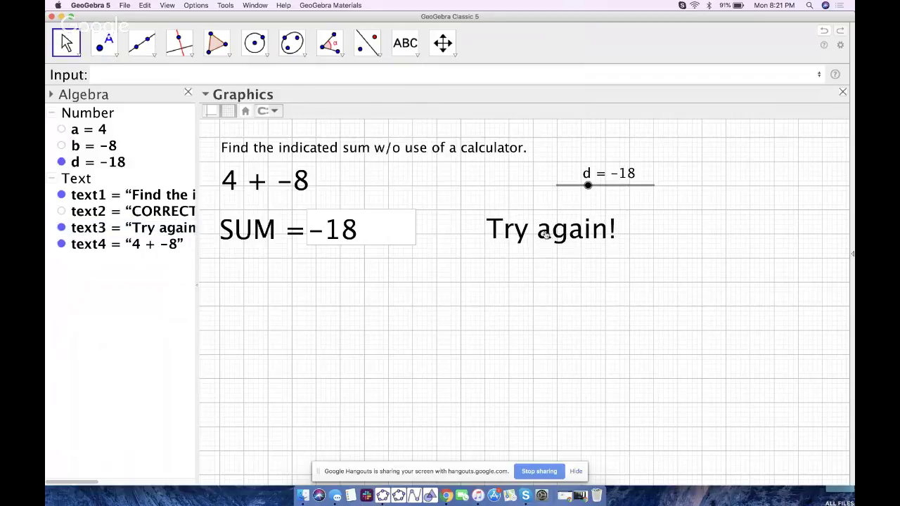
# Step: Set the condition to show the "Try again!" text to d ≠ a + b and close the properties window
pyautogui.rightClick(547, 235)
pyautogui.click(578, 380)
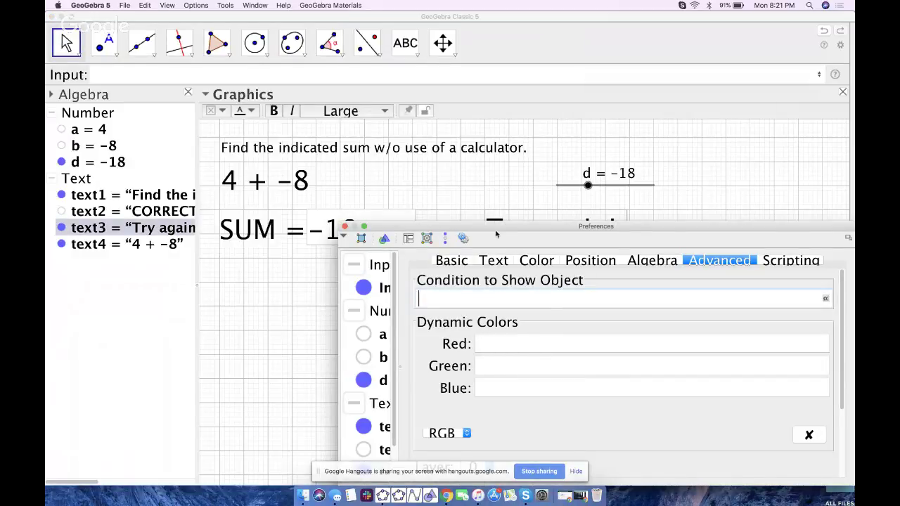
pyautogui.moveTo(490, 238); pyautogui.dragTo(486, 308)
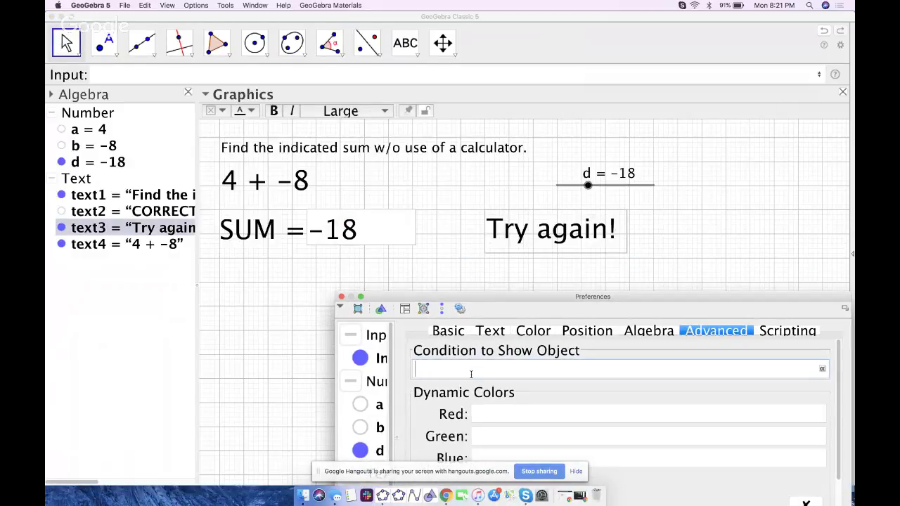
pyautogui.write('d!=')
pyautogui.click(822, 369)
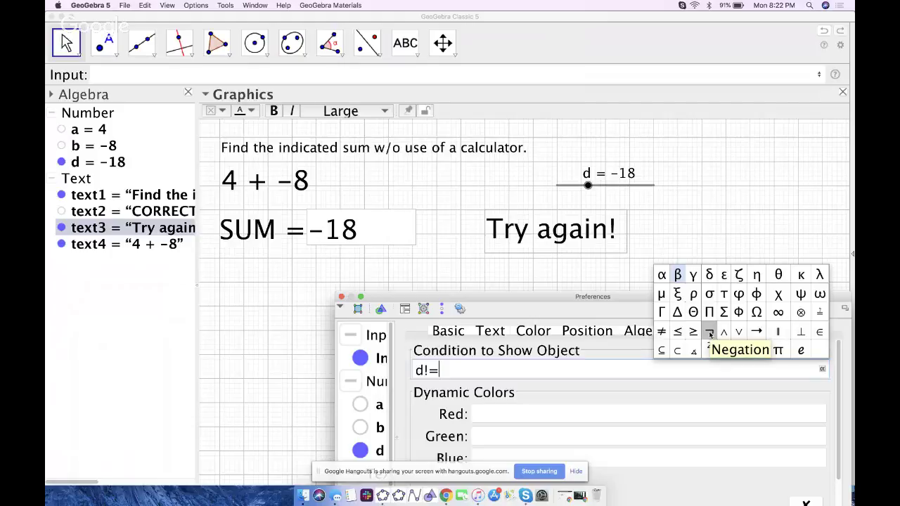
pyautogui.click(661, 332)
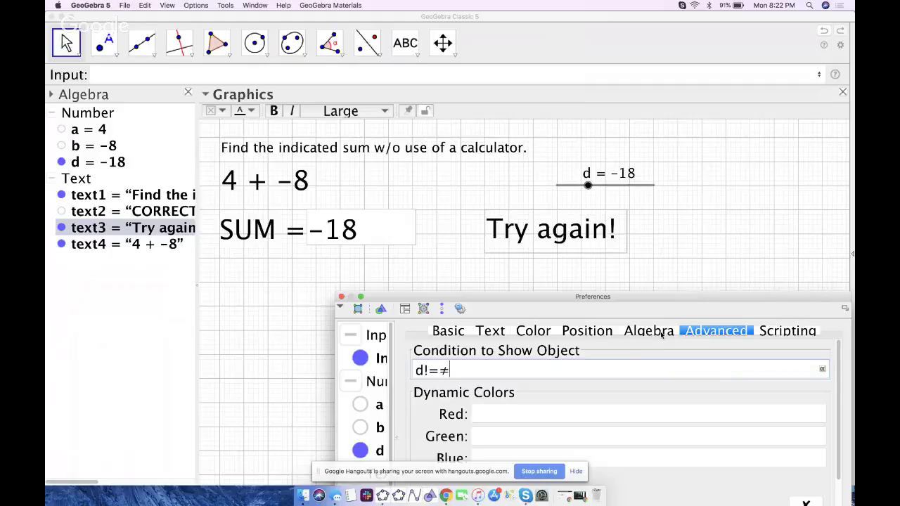
pyautogui.click(439, 369)
pyautogui.press('BackSpace')
pyautogui.press('BackSpace')
pyautogui.write('a+b')
pyautogui.press('Return')
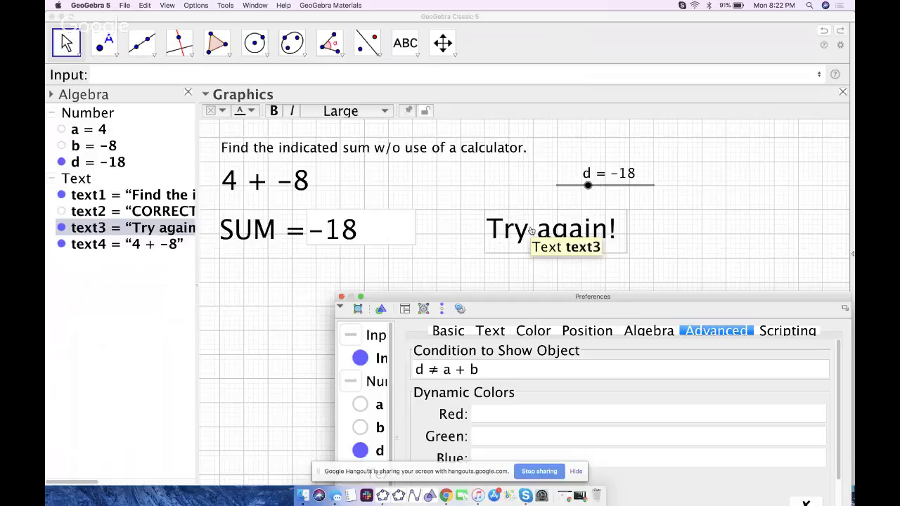
pyautogui.click(340, 297)
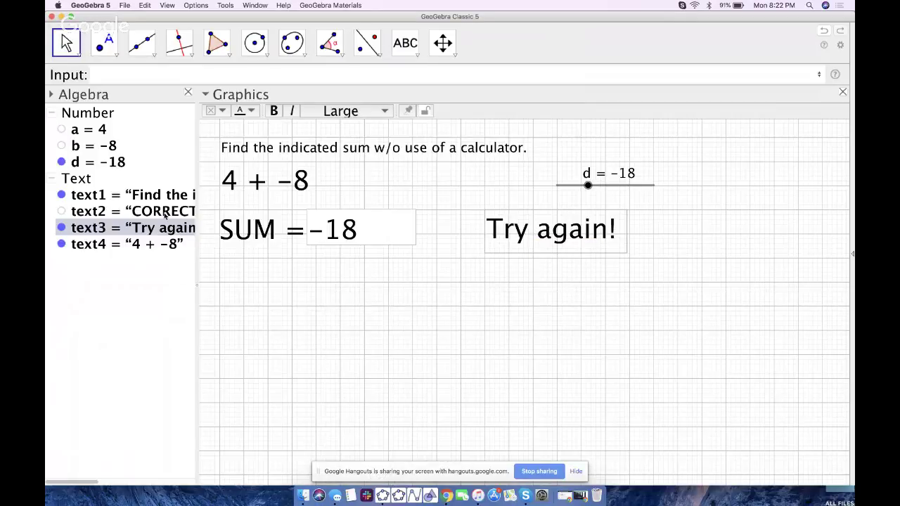
# Step: Review the show conditions of the "CORRECT !!!" and "Try again!" texts in their object properties
pyautogui.click(163, 213)
pyautogui.rightClick(163, 213)
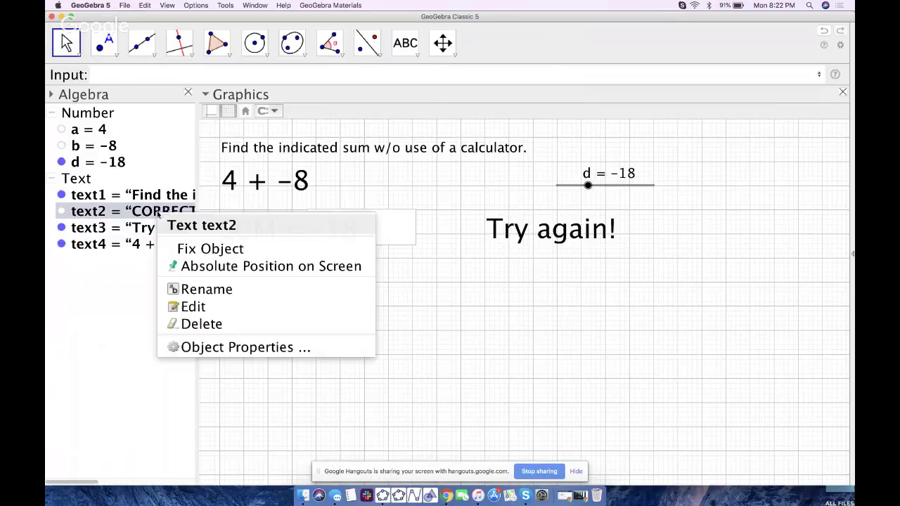
pyautogui.click(199, 348)
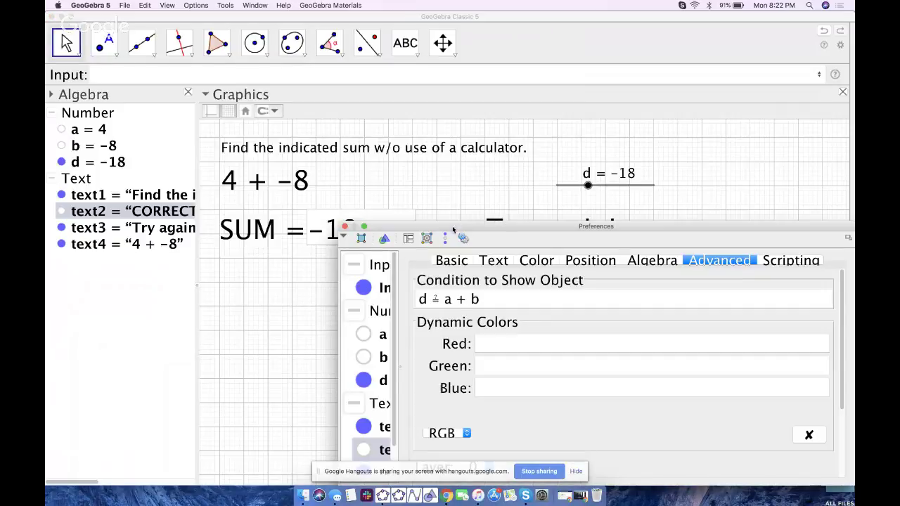
pyautogui.moveTo(439, 229); pyautogui.dragTo(439, 306)
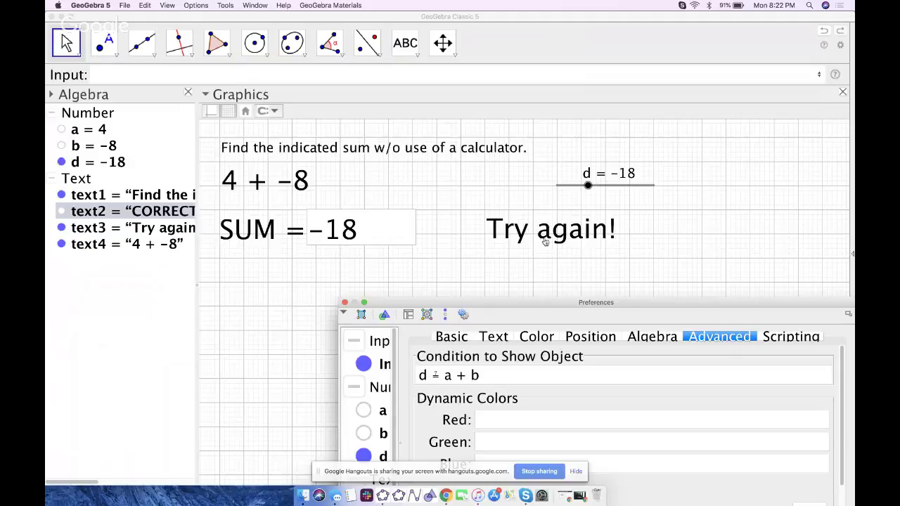
pyautogui.click(519, 238)
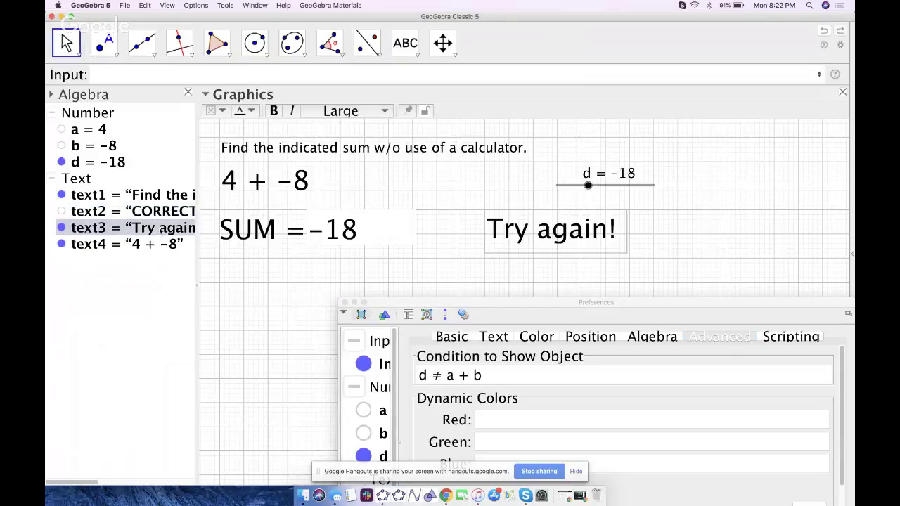
pyautogui.click(345, 302)
# Step: Replace the answer in the SUM input box with −4 to test the feedback texts
pyautogui.click(366, 237)
pyautogui.press('BackSpace')
pyautogui.press('BackSpace')
pyautogui.press('BackSpace')
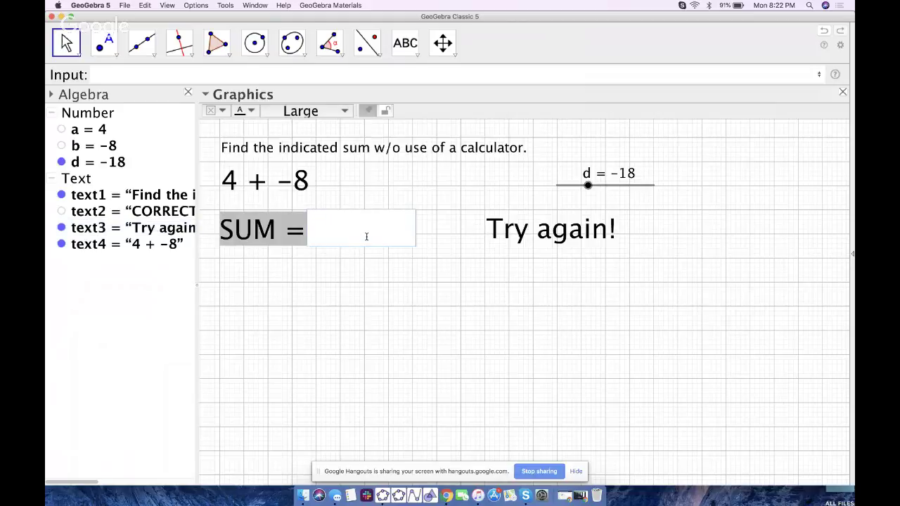
pyautogui.write('-4')
pyautogui.press('Return')
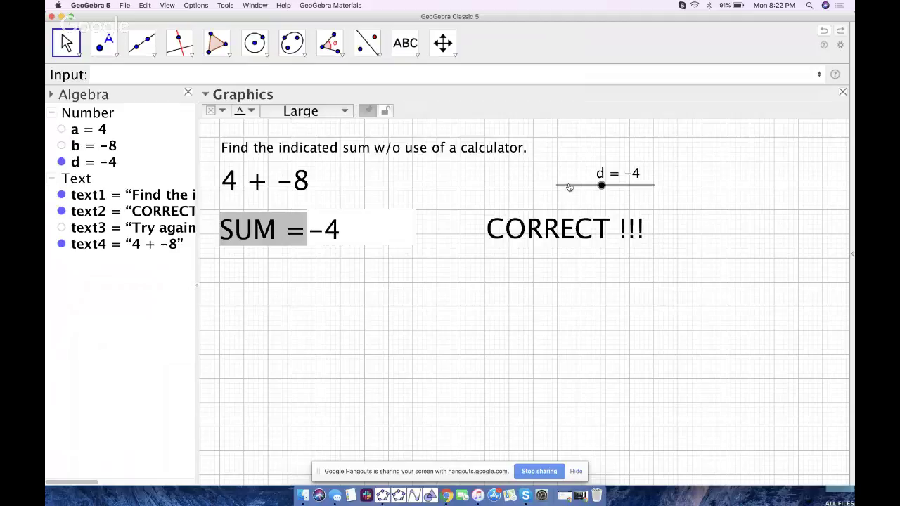
# Step: Hide slider d in the graphics view
pyautogui.rightClick(569, 190)
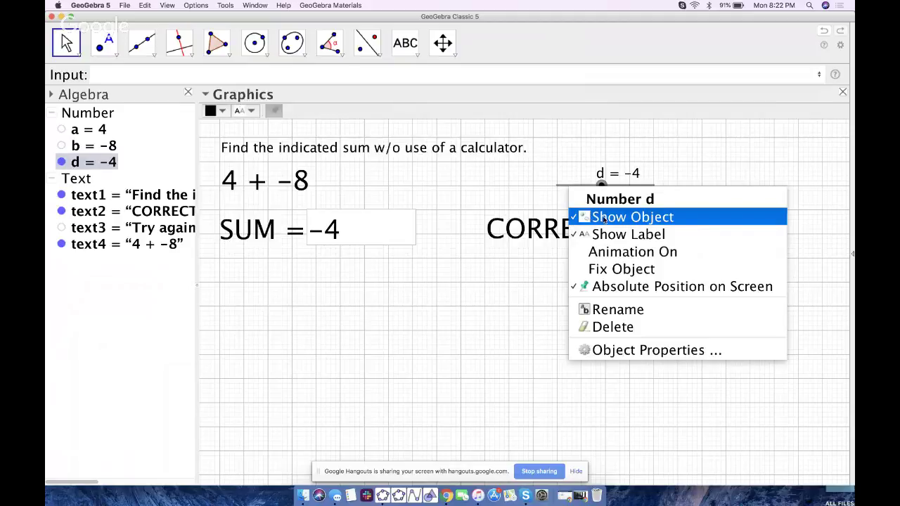
pyautogui.click(603, 218)
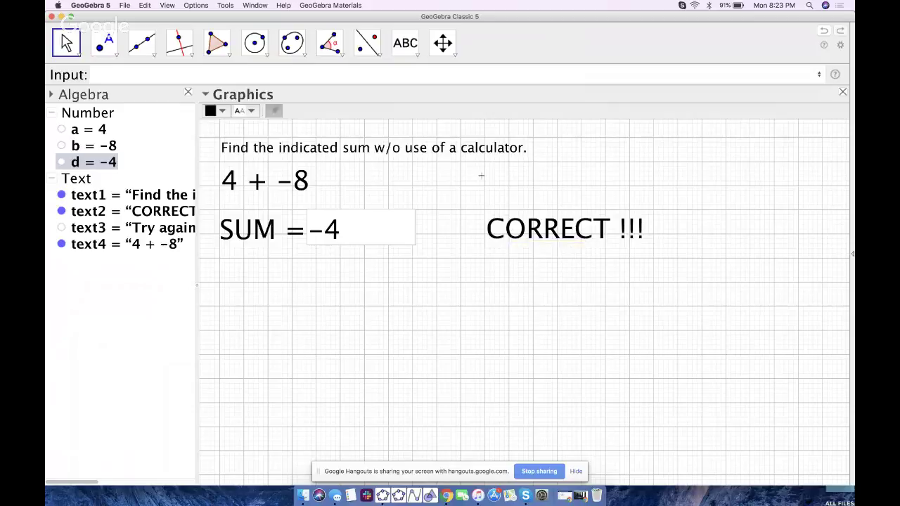
# Step: Create a button below the SUM input box with the caption "New Problem"
pyautogui.click(417, 56)
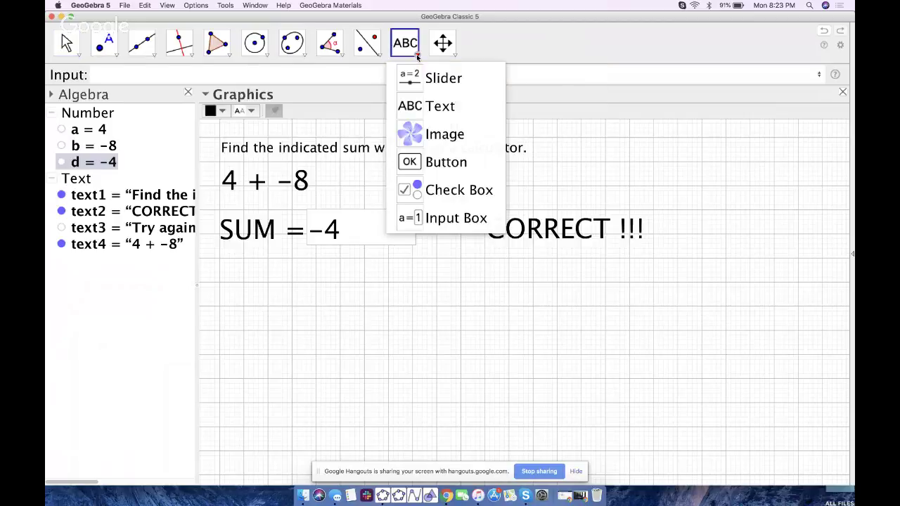
pyautogui.click(432, 162)
pyautogui.click(317, 314)
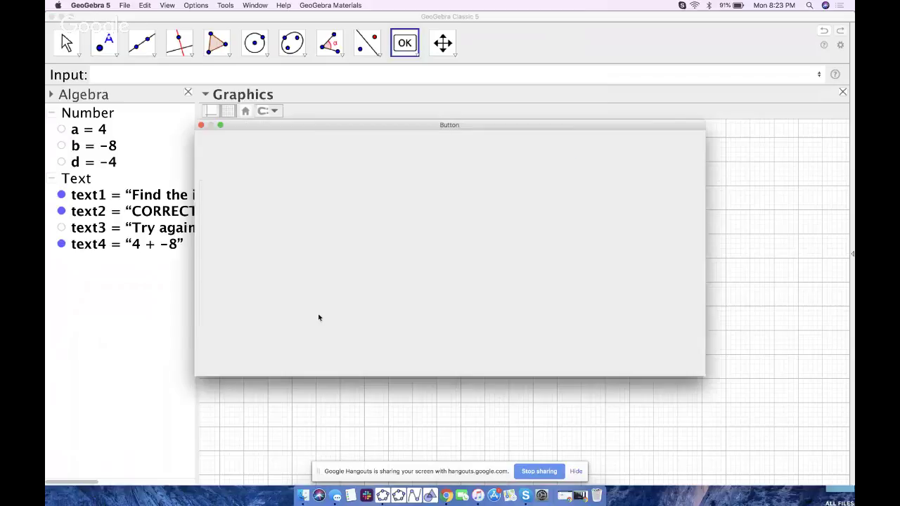
pyautogui.moveTo(364, 128); pyautogui.dragTo(368, 290)
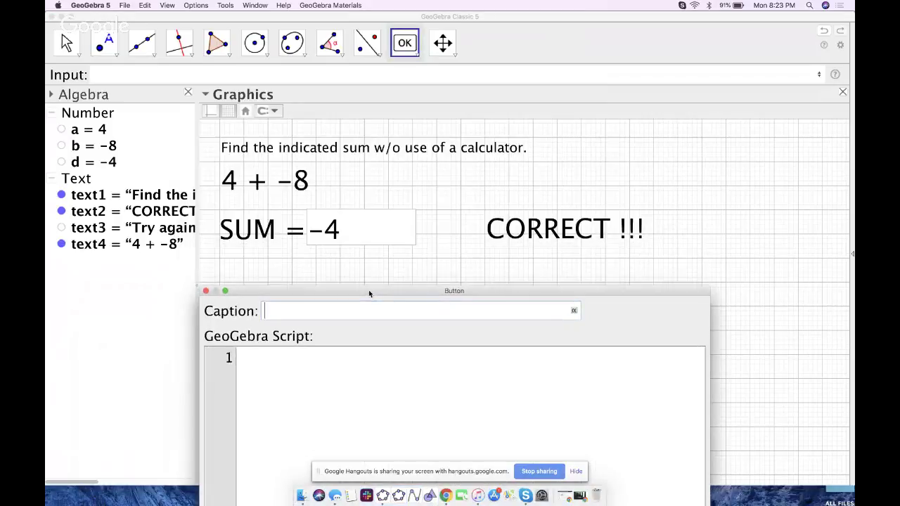
pyautogui.write('New Problem')
pyautogui.click(317, 348)
pyautogui.moveTo(364, 293); pyautogui.dragTo(495, 142)
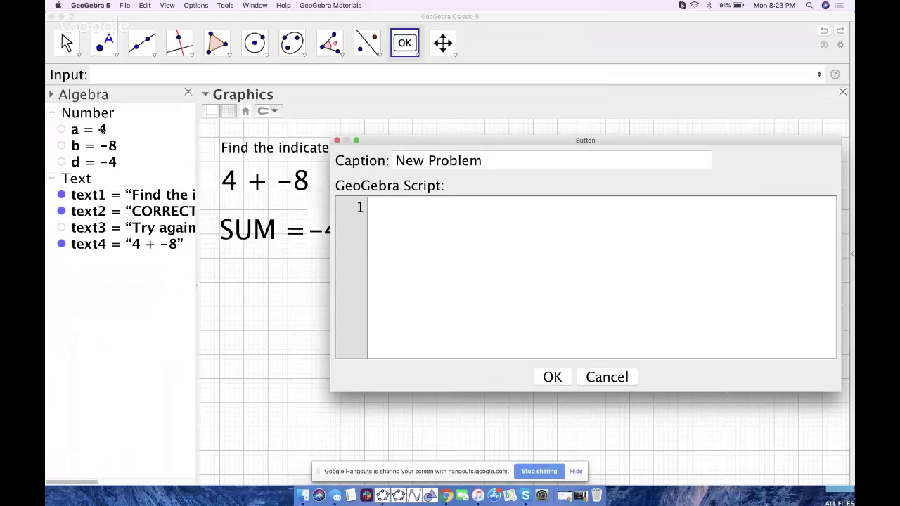
# Step: Enter UpdateConstruction[] as the first line of the New Problem button's GeoGebra script
pyautogui.moveTo(99, 133)
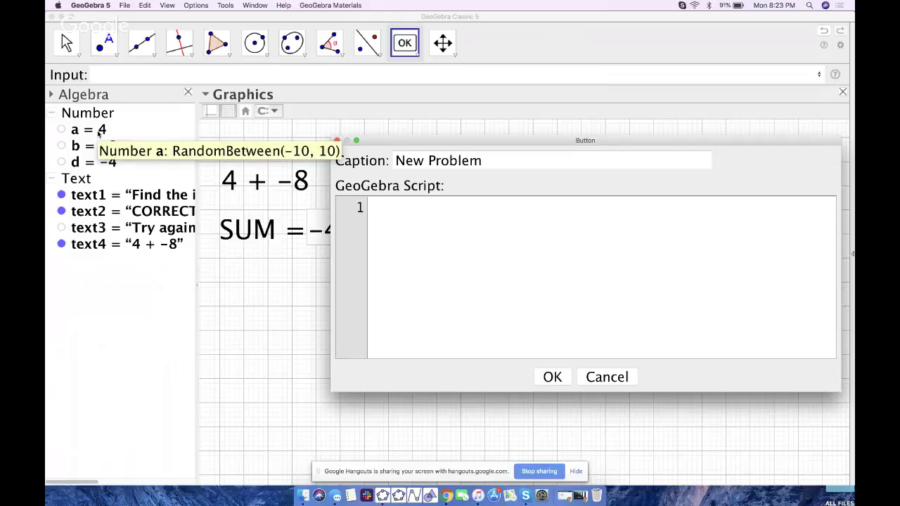
pyautogui.moveTo(96, 149)
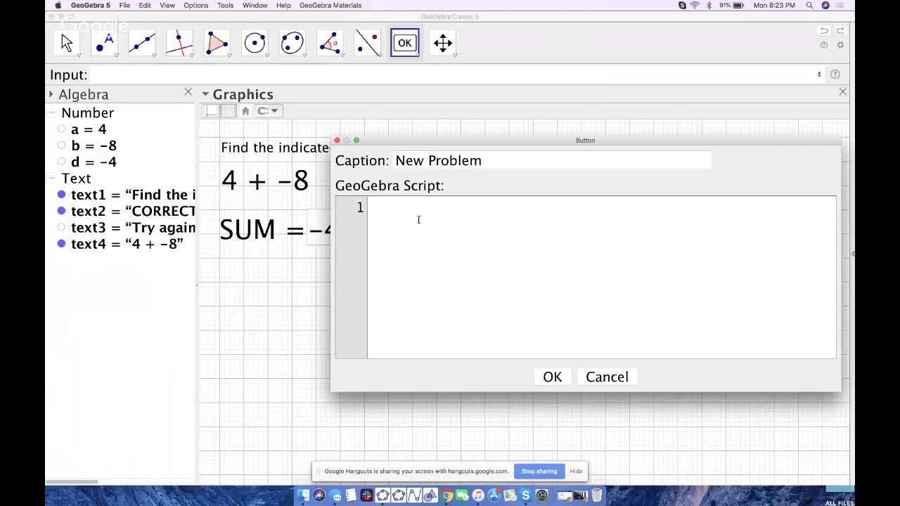
pyautogui.write('UpdateCons')
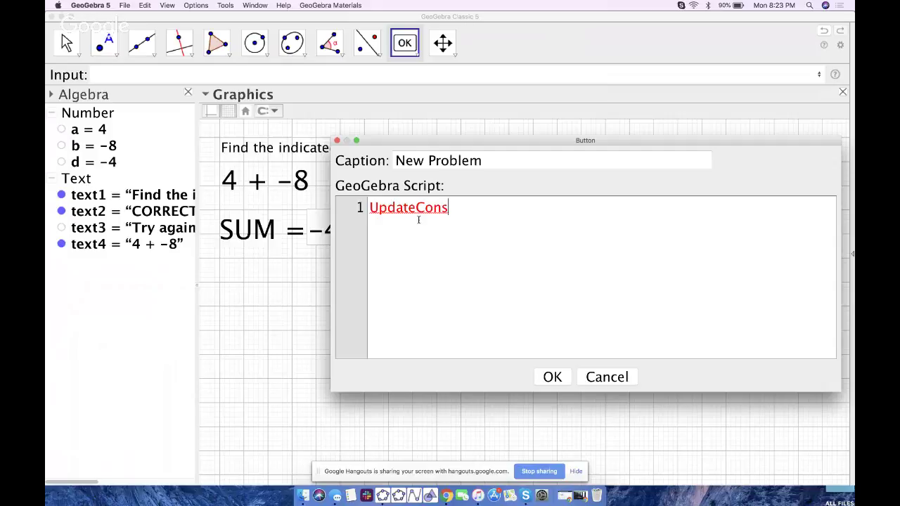
pyautogui.write('truction[')
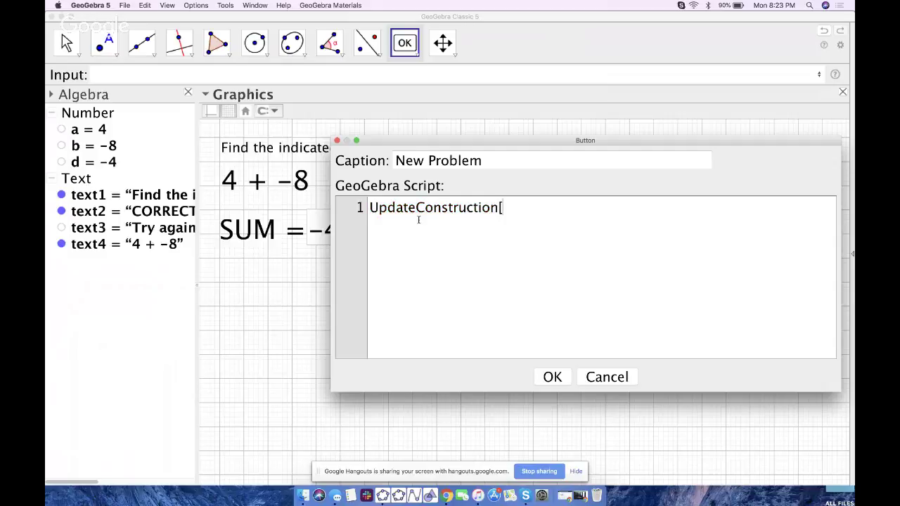
pyautogui.write(']')
pyautogui.press('Return')
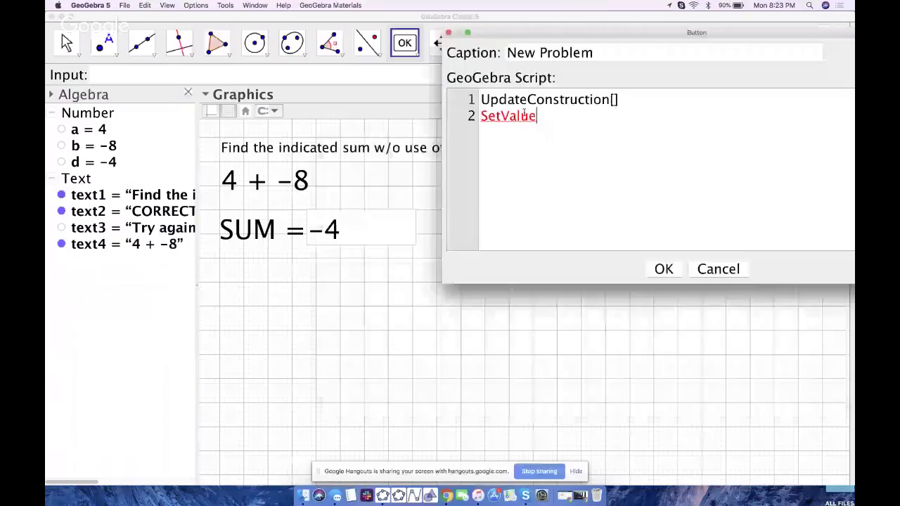
# Step: Add SetValue[d, ?] as the script's second line and create the button
pyautogui.write('[d')
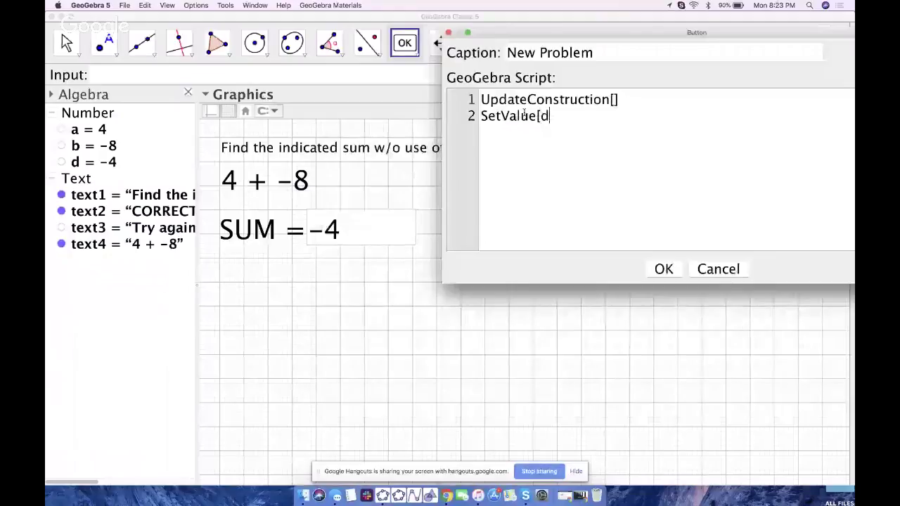
pyautogui.write(',')
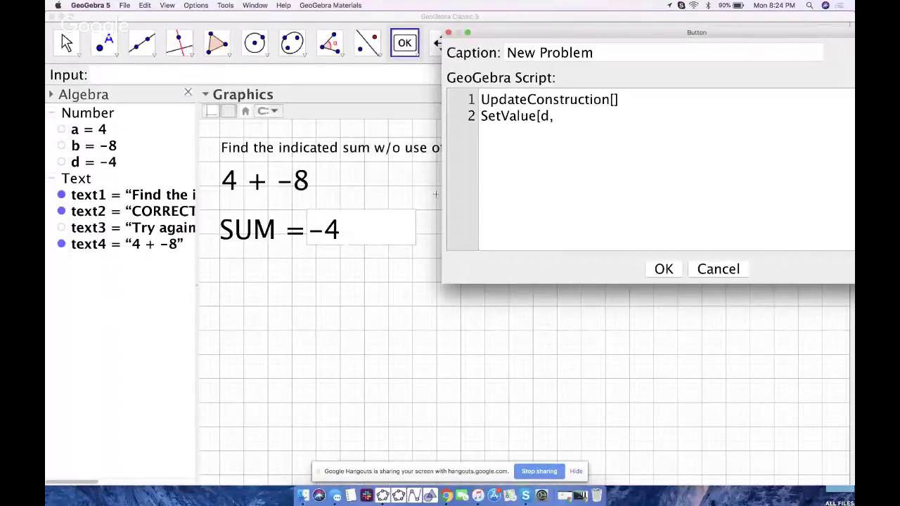
pyautogui.write(' ?]')
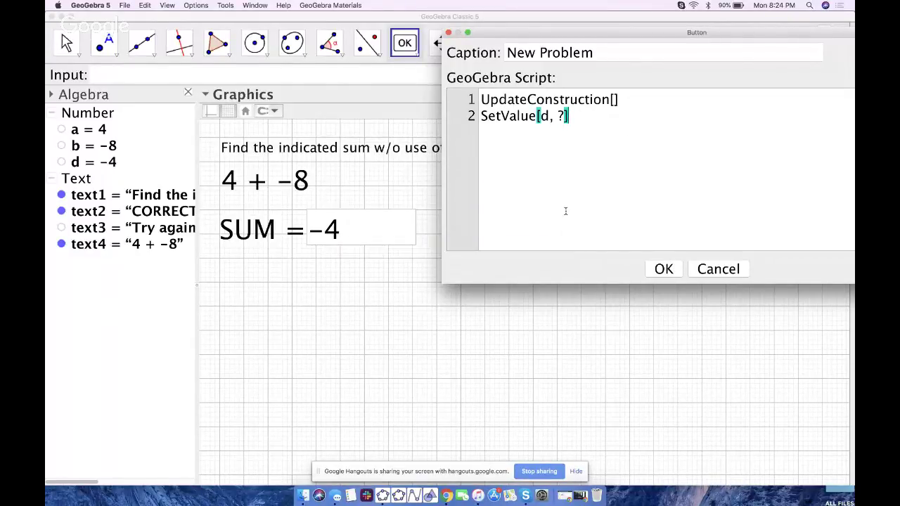
pyautogui.click(661, 268)
# Step: Test the New Problem button by generating several new addition problems with it
pyautogui.click(66, 42)
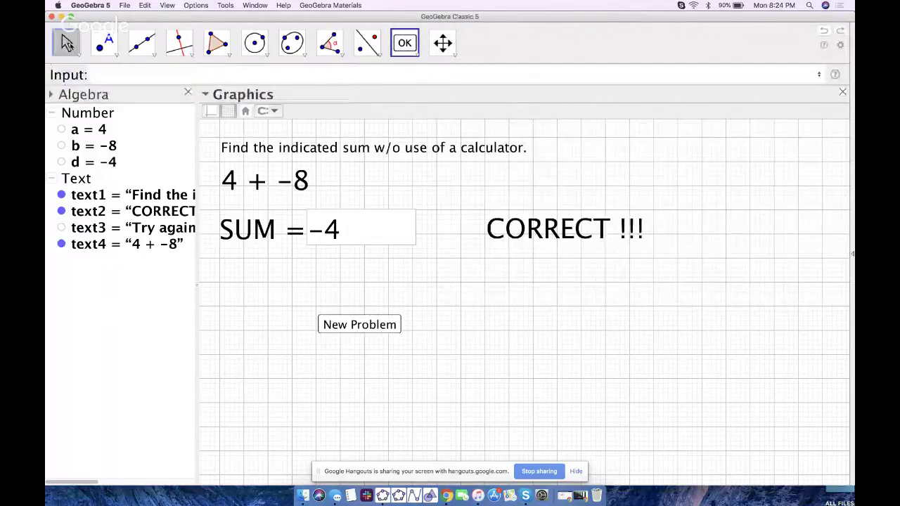
pyautogui.click(346, 325)
pyautogui.click(346, 325)
pyautogui.click(346, 325)
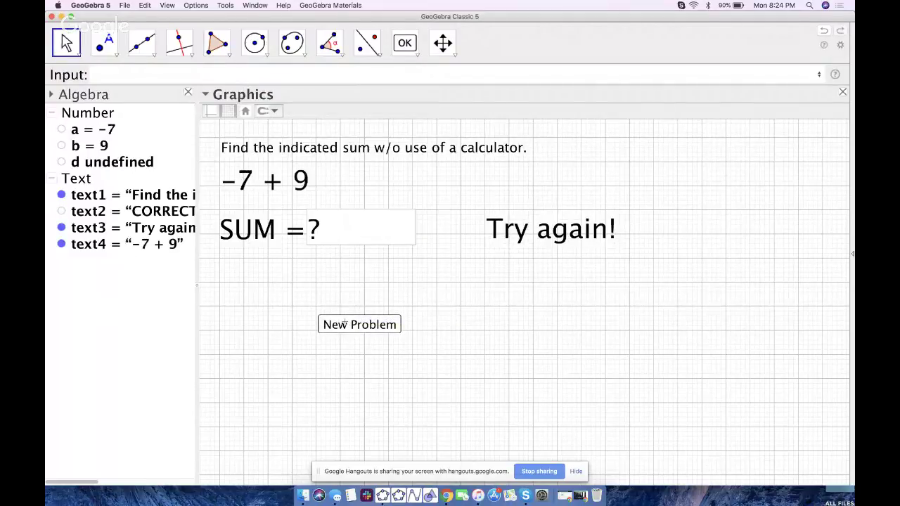
pyautogui.click(346, 325)
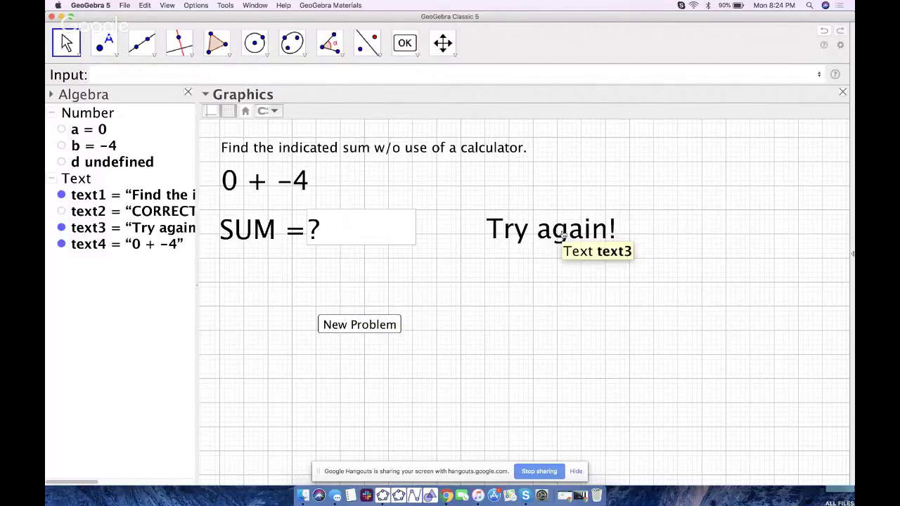
# Step: Enter −4 in the SUM input box to test the feedback for 0 + −4
pyautogui.click(327, 235)
pyautogui.press('BackSpace')
pyautogui.write('-4')
pyautogui.press('Return')
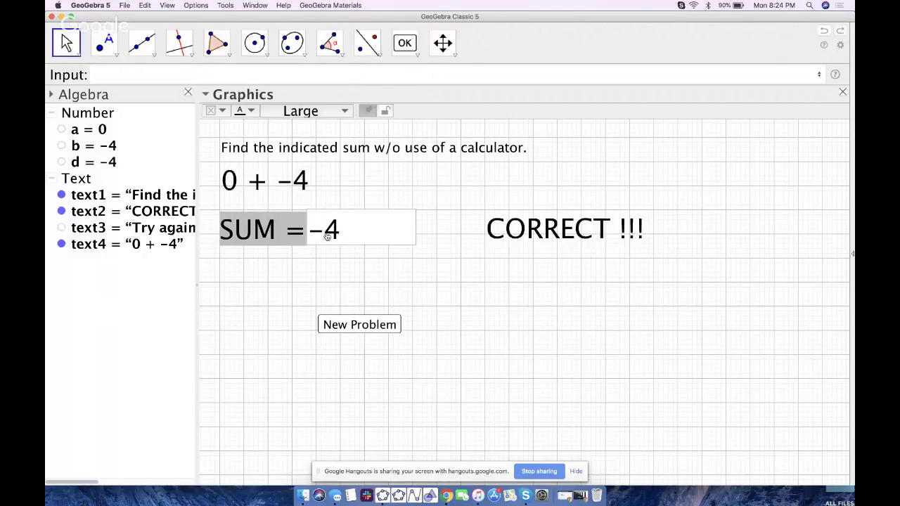
# Step: Generate another problem and answer −5 + −4 with −9 in the SUM input box
pyautogui.click(347, 327)
pyautogui.click(342, 231)
pyautogui.press('BackSpace')
pyautogui.write('-9')
pyautogui.press('Return')
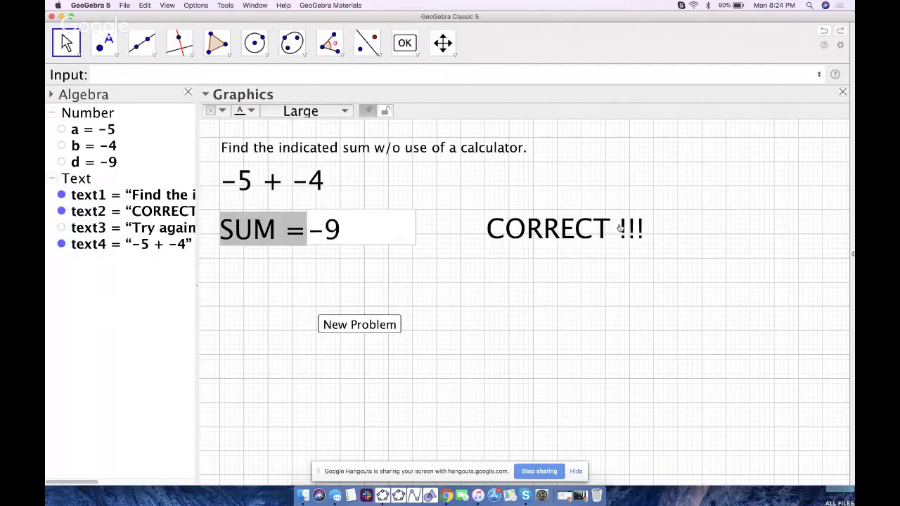
# Step: Generate another problem and answer 7 + 8 with 15 in the SUM input box
pyautogui.click(350, 328)
pyautogui.click(334, 232)
pyautogui.press('BackSpace')
pyautogui.write('15')
pyautogui.press('Return')
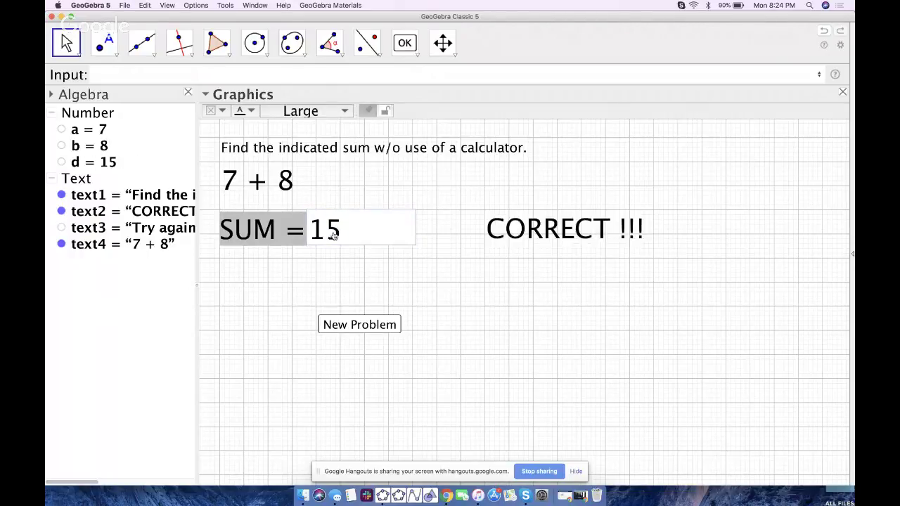
# Step: Generate another problem and answer −10 + 6 with −4 in the SUM input box
pyautogui.click(354, 323)
pyautogui.click(338, 227)
pyautogui.press('BackSpace')
pyautogui.write('-5')
pyautogui.press('BackSpace')
pyautogui.write('4')
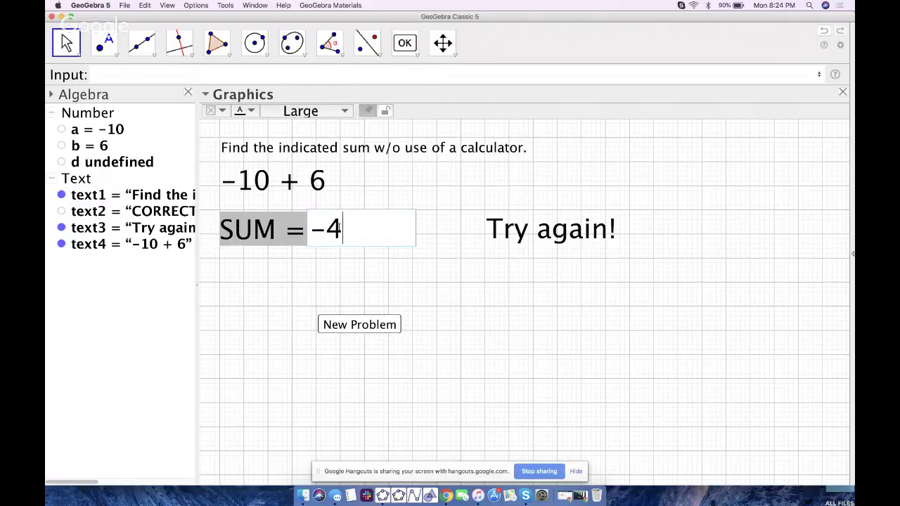
pyautogui.press('Return')
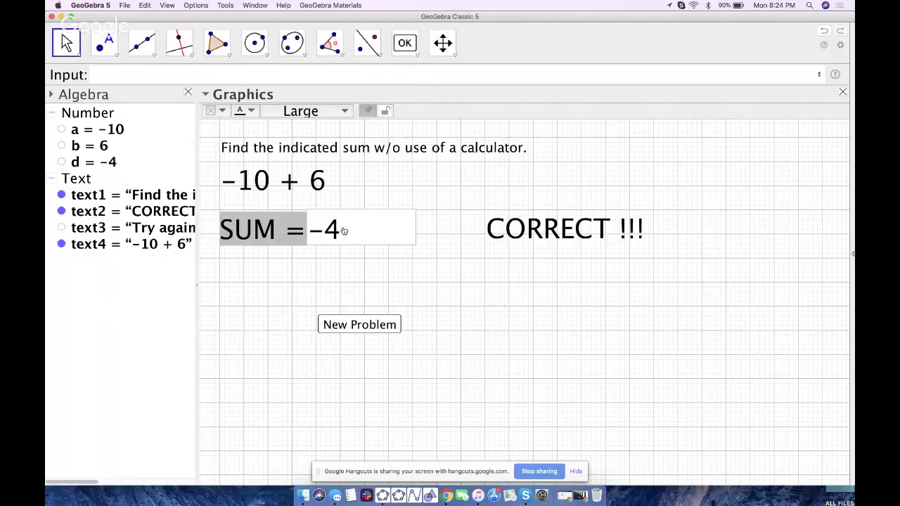
# Step: Close the Algebra view and make the GeoGebra window slightly smaller
pyautogui.click(189, 94)
pyautogui.moveTo(852, 483)
pyautogui.mouseDown()
pyautogui.moveTo(745, 457)
pyautogui.moveTo(715, 412)
pyautogui.moveTo(653, 370)
pyautogui.moveTo(549, 387)
pyautogui.moveTo(589, 387)
pyautogui.moveTo(852, 483)
pyautogui.moveTo(838, 480)
pyautogui.mouseUp()
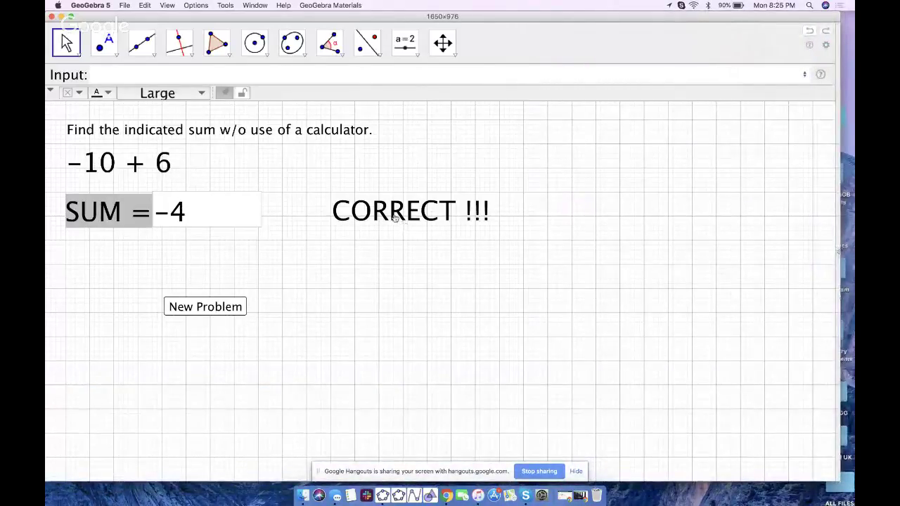
# Step: Unfix the New Problem button and move it directly below the SUM label, aligned with its left edge
pyautogui.rightClick(220, 309)
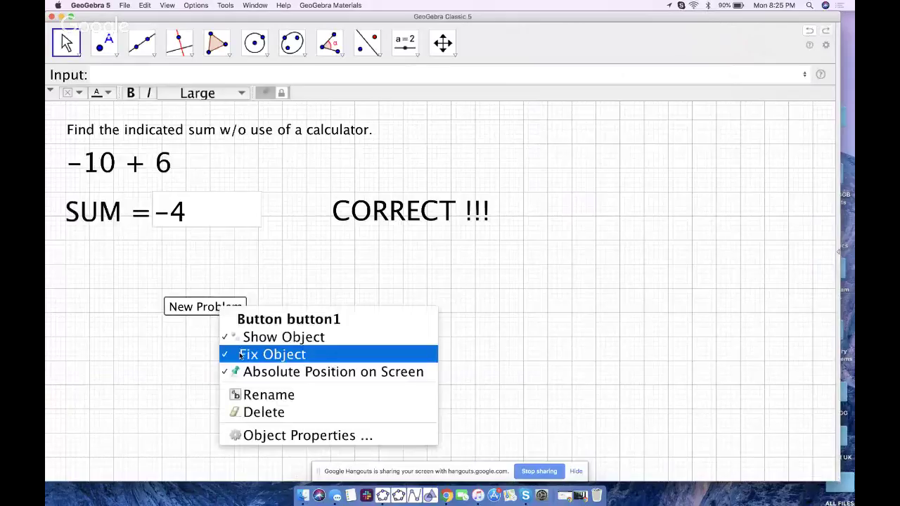
pyautogui.click(295, 354)
pyautogui.moveTo(222, 308); pyautogui.dragTo(124, 273)
# Step: Fix the "Try again!" text and give it an absolute position on screen
pyautogui.click(397, 213)
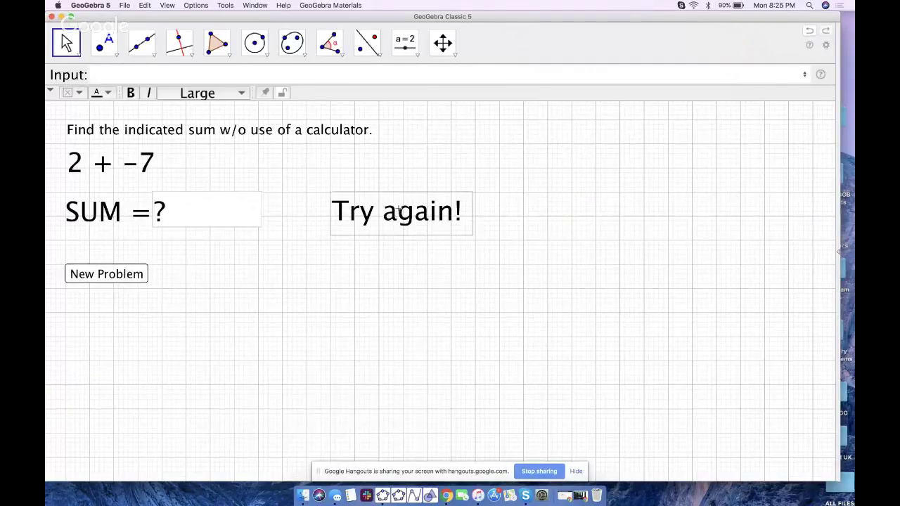
pyautogui.rightClick(398, 213)
pyautogui.click(422, 244)
pyautogui.rightClick(399, 218)
pyautogui.click(422, 267)
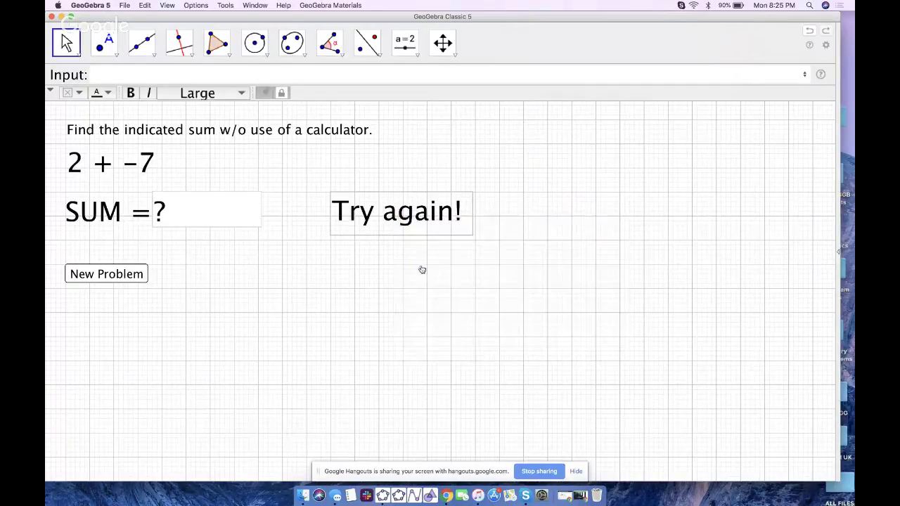
# Step: Answer 2 + −7 with −5 in the SUM input box to bring up the "CORRECT !!!" text
pyautogui.click(173, 215)
pyautogui.press('BackSpace')
pyautogui.write('-5')
pyautogui.press('Return')
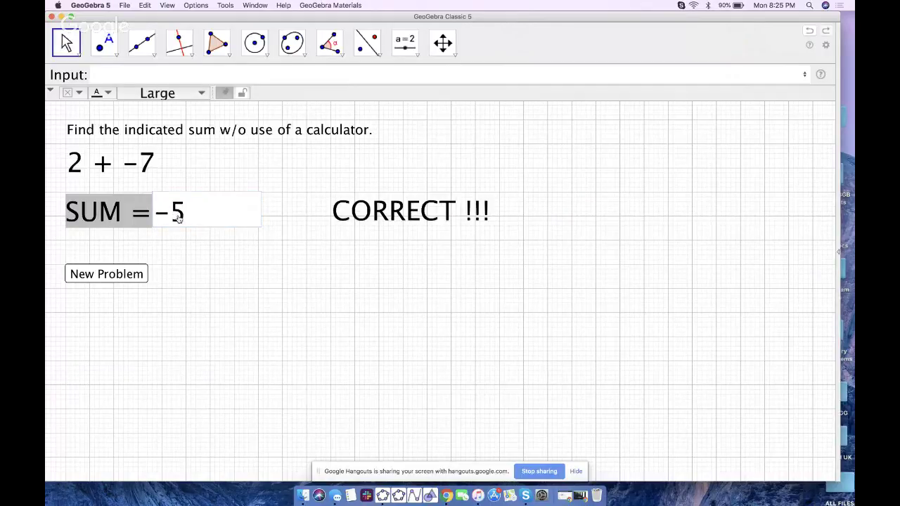
# Step: Fix the "CORRECT !!!" text and give it an absolute position on screen
pyautogui.rightClick(357, 213)
pyautogui.click(380, 242)
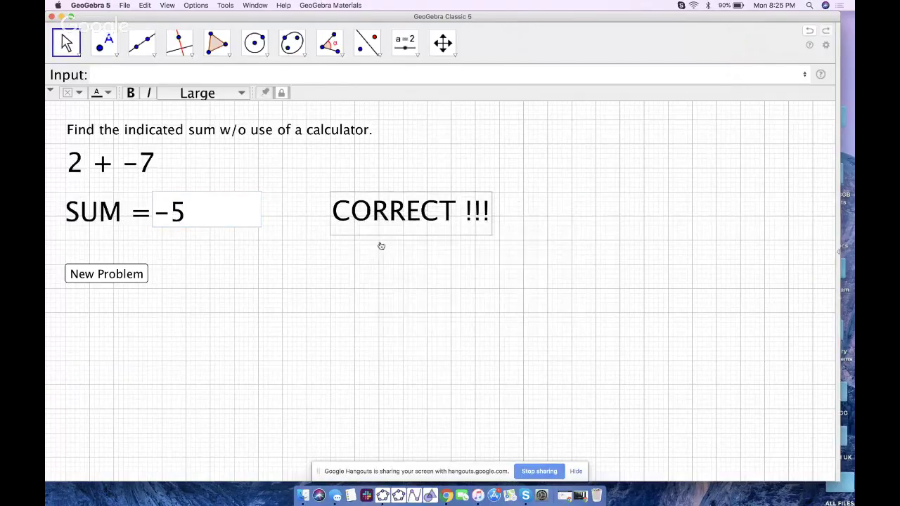
pyautogui.rightClick(378, 218)
pyautogui.click(402, 262)
pyautogui.click(393, 266)
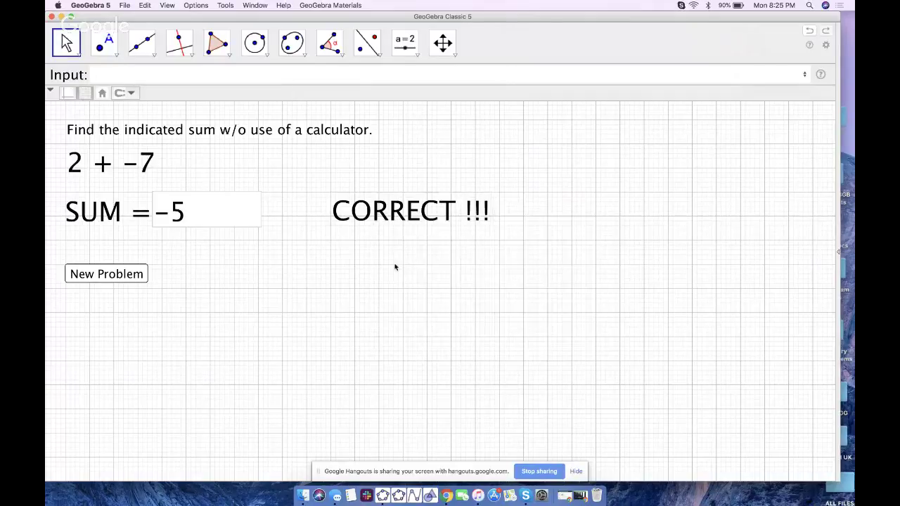
# Step: Fix the "Find the indicated sum w/o use of a calculator." text with an absolute position on screen
pyautogui.click(191, 131)
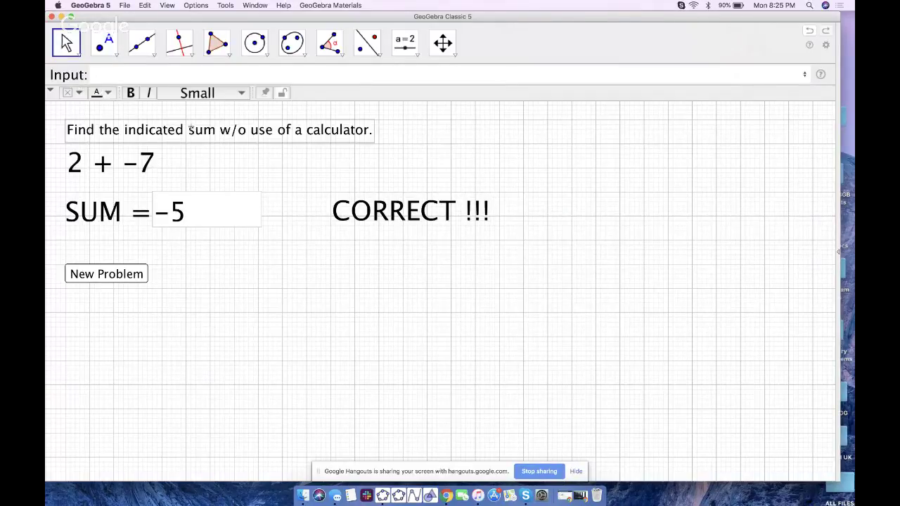
pyautogui.rightClick(192, 129)
pyautogui.click(211, 175)
pyautogui.rightClick(211, 137)
pyautogui.click(233, 184)
# Step: Fix the 2 + −7 problem text and give it an absolute position on screen
pyautogui.click(149, 160)
pyautogui.rightClick(149, 161)
pyautogui.click(172, 204)
pyautogui.rightClick(142, 164)
pyautogui.click(163, 229)
# Step: Fix the SUM input box in place and hide the grid of the graphics view
pyautogui.rightClick(113, 211)
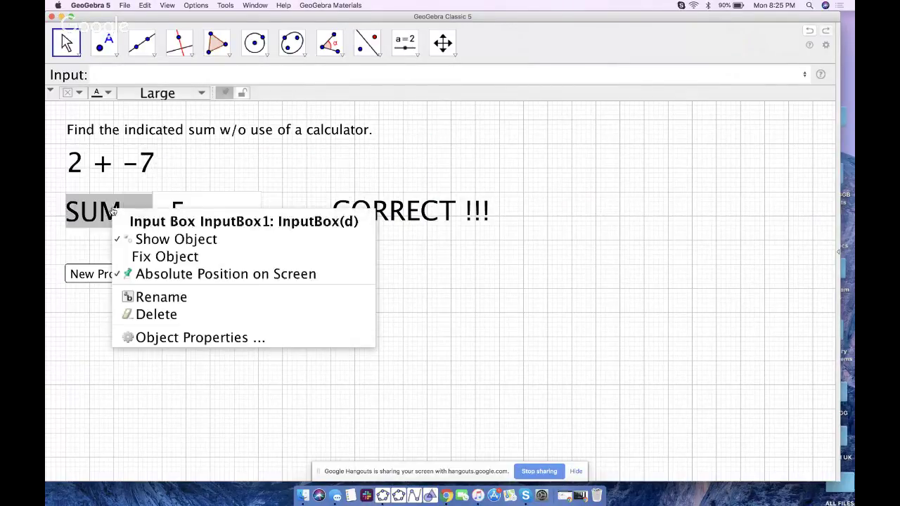
pyautogui.click(131, 257)
pyautogui.click(263, 283)
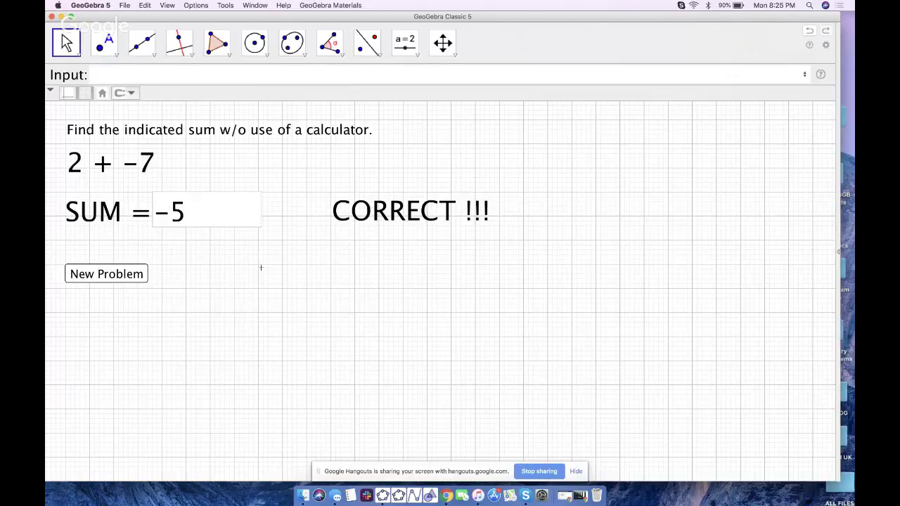
pyautogui.rightClick(260, 267)
pyautogui.click(289, 322)
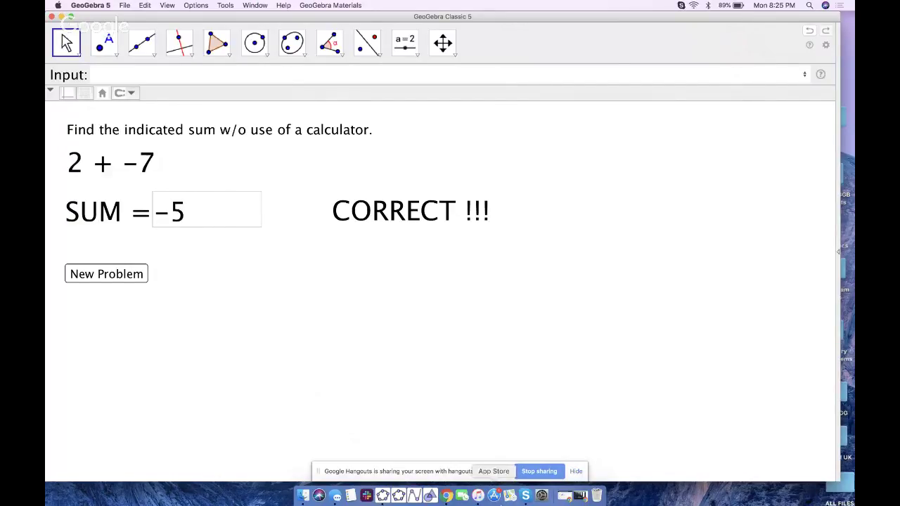
# Step: Switch to Chrome, open the GeoGebra profile page in a new tab, and start a new activity
pyautogui.click(447, 497)
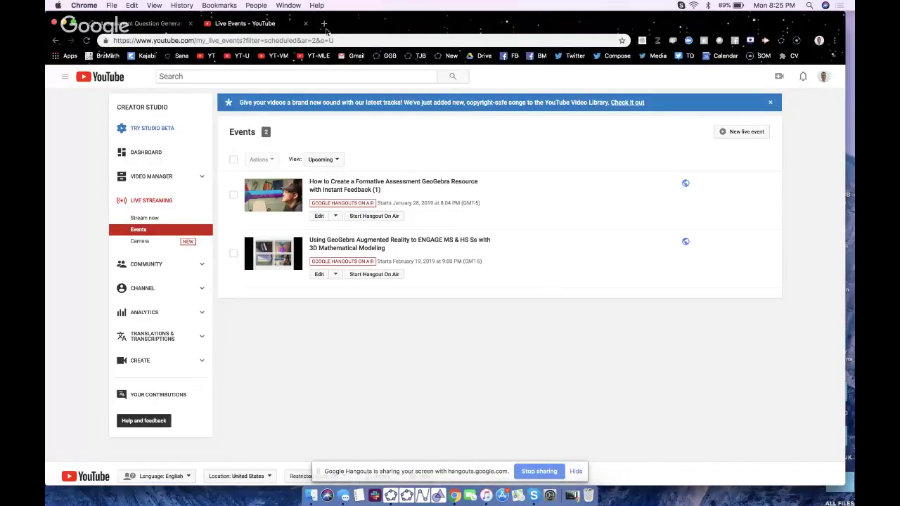
pyautogui.click(324, 24)
pyautogui.click(553, 257)
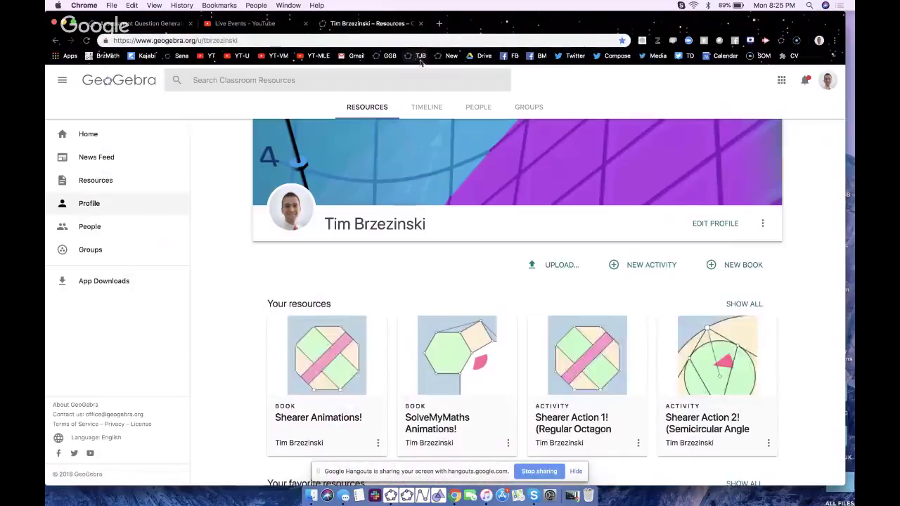
pyautogui.click(647, 265)
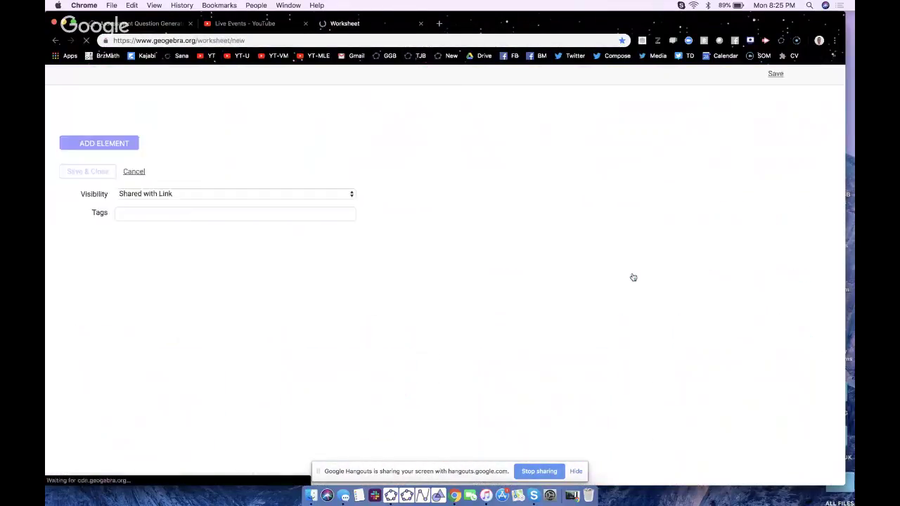
# Step: Title the new activity "Quiz Demo: Adding Integers"
pyautogui.click(142, 98)
pyautogui.write('A')
pyautogui.press('BackSpace')
pyautogui.write('Quiz Demo: Adding Integers')
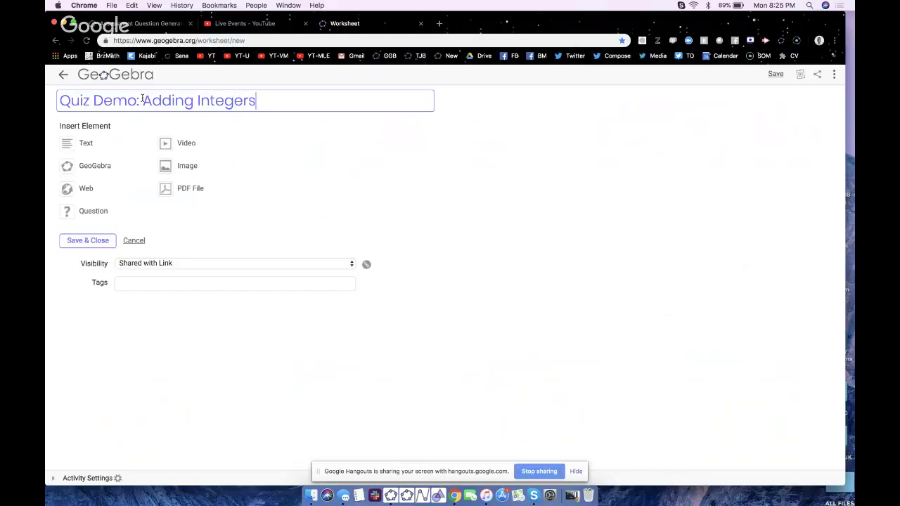
# Step: In GeoGebra 5, save the construction as "Adding Integers" in the GGB Files folder, and return to the activity in Chrome
pyautogui.click(391, 496)
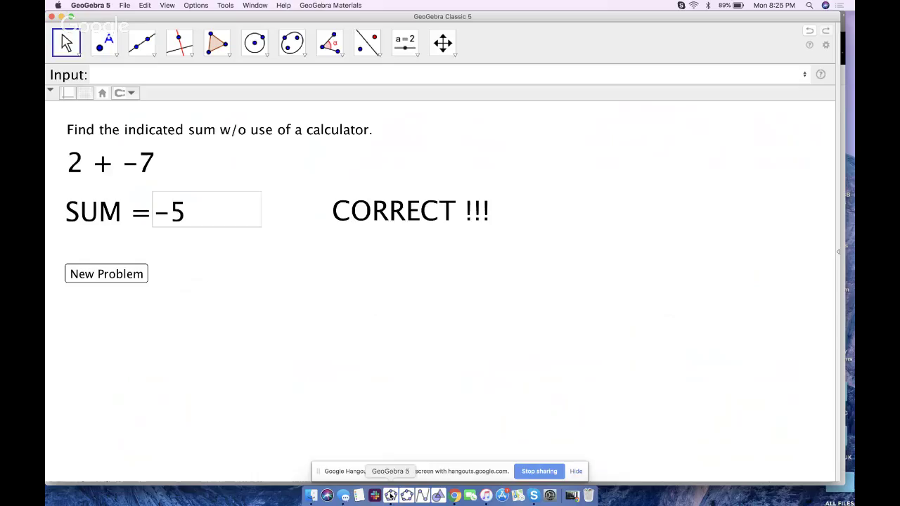
pyautogui.click(127, 7)
pyautogui.click(142, 74)
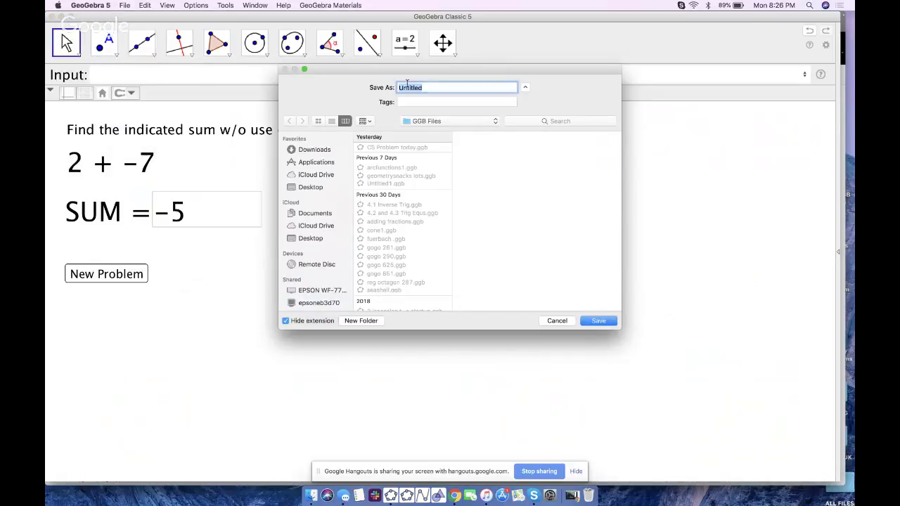
pyautogui.press('BackSpace')
pyautogui.write('Adding')
pyautogui.click(598, 322)
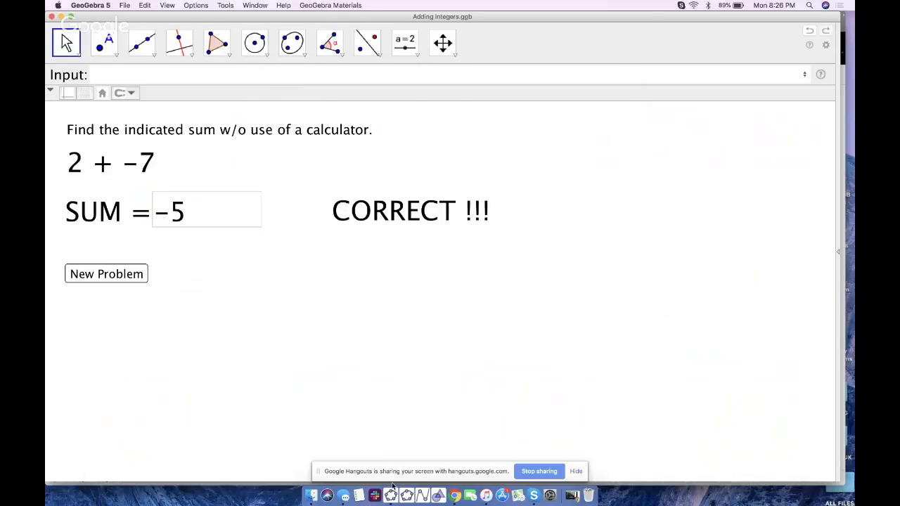
pyautogui.click(455, 496)
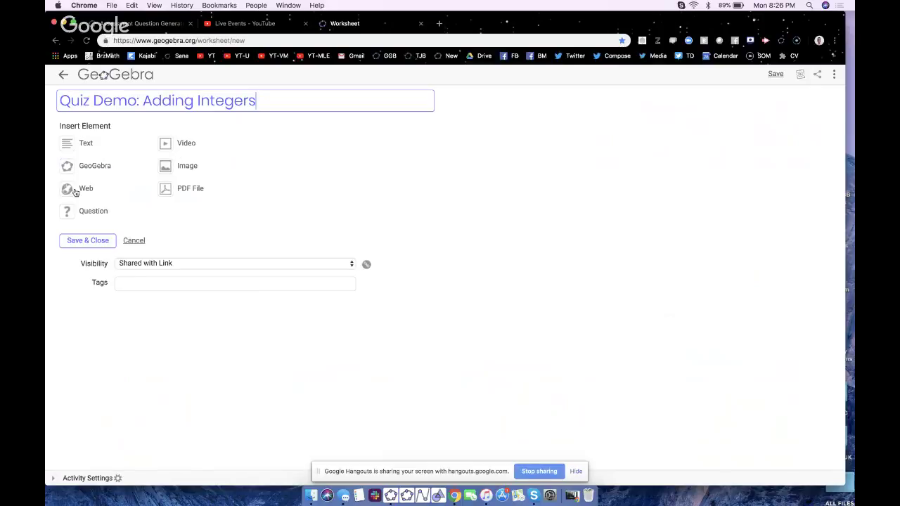
# Step: Insert a GeoGebra applet into the activity by uploading Adding Integers.ggb from the GGB Files folder on the desktop
pyautogui.click(92, 167)
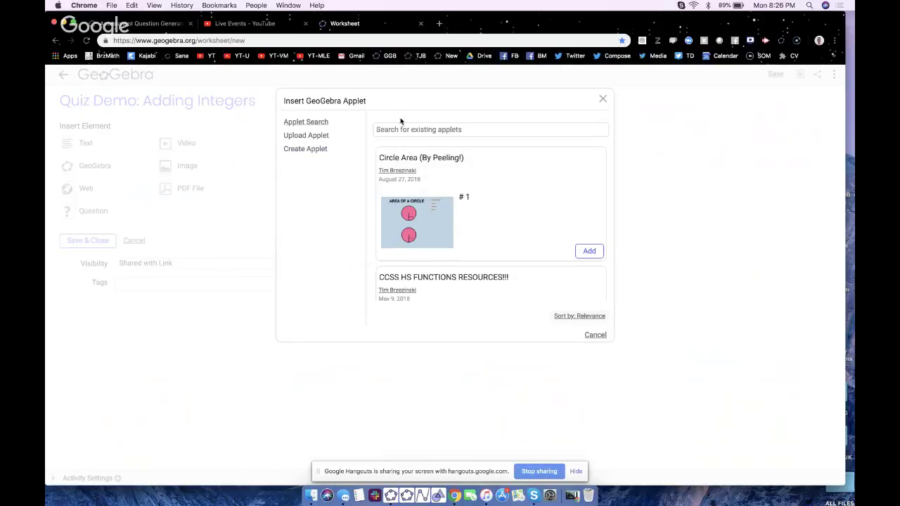
pyautogui.click(307, 139)
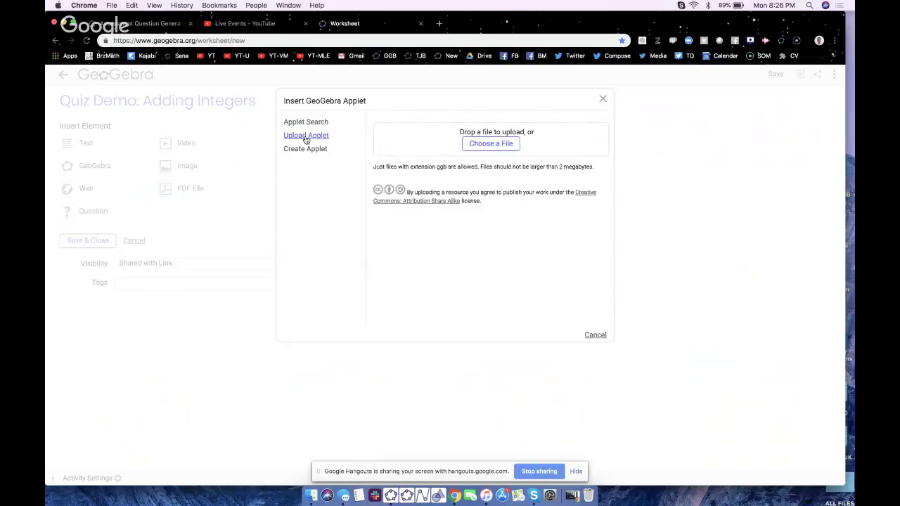
pyautogui.click(486, 145)
pyautogui.click(164, 134)
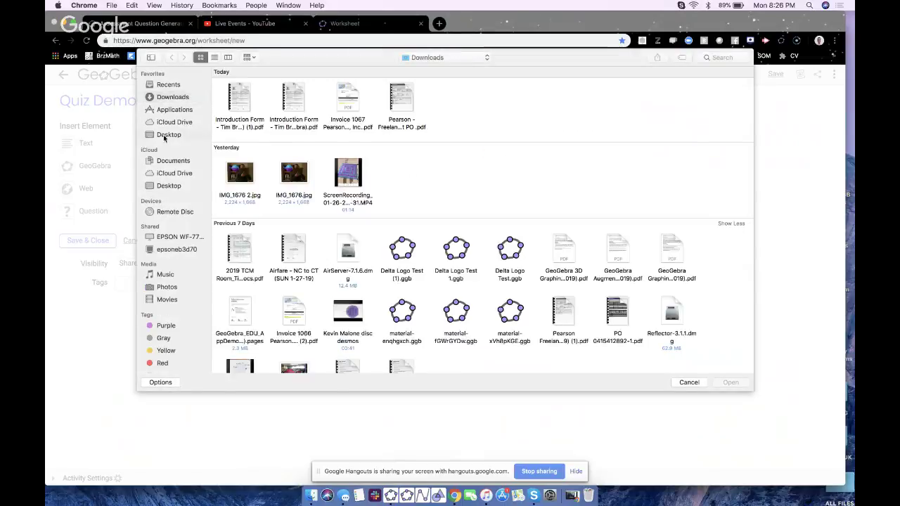
pyautogui.scroll(-5, 258, 211)
pyautogui.doubleClick(240, 327)
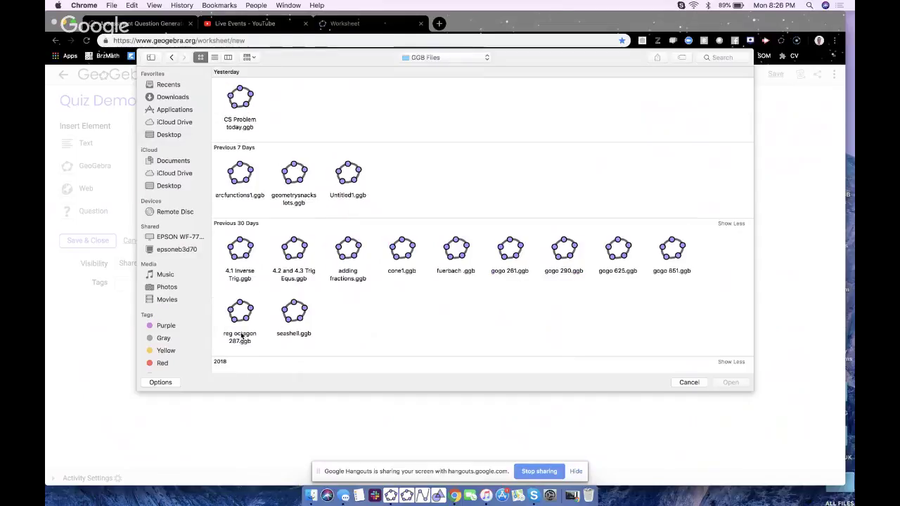
pyautogui.doubleClick(240, 100)
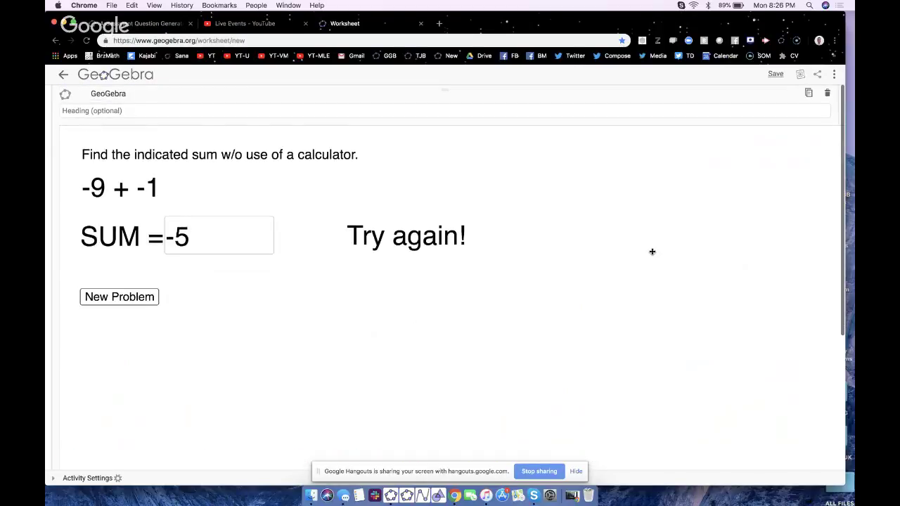
pyautogui.scroll(1, 652, 251)
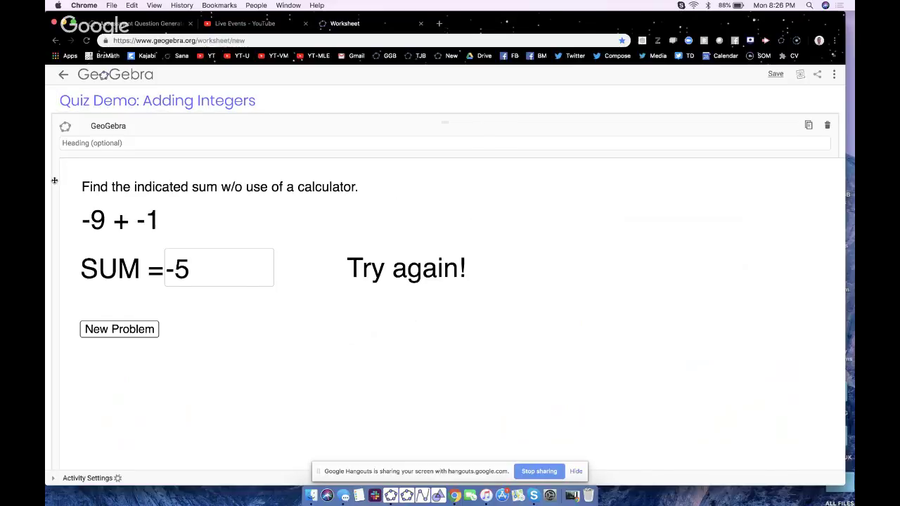
# Step: In the applet's advanced settings, set the width to 800 and the height to 500
pyautogui.scroll(-5, 54, 180)
pyautogui.scroll(-3, 53, 194)
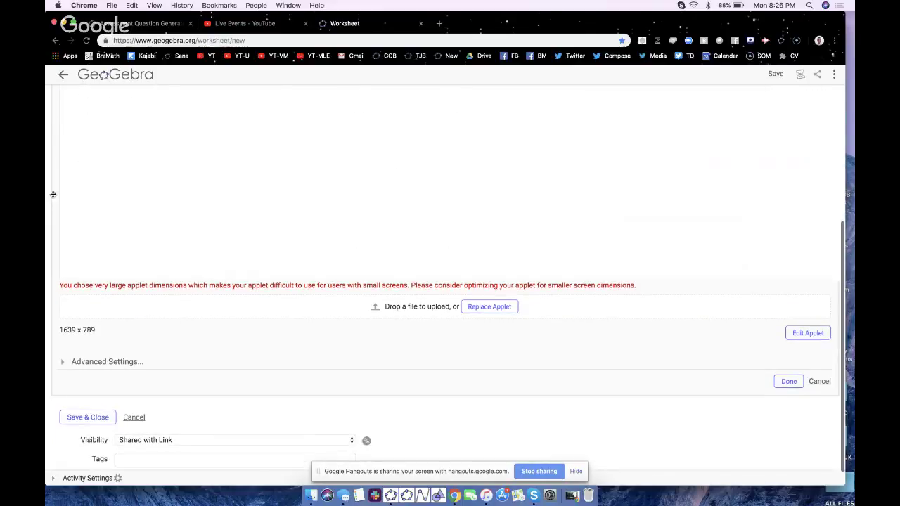
pyautogui.click(75, 363)
pyautogui.click(107, 381)
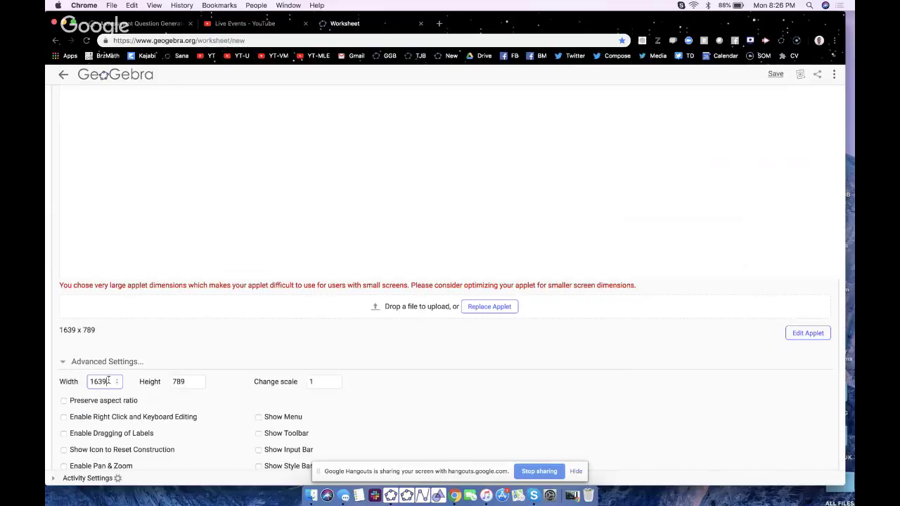
pyautogui.press('BackSpace')
pyautogui.press('BackSpace')
pyautogui.press('BackSpace')
pyautogui.press('BackSpace')
pyautogui.click(187, 382)
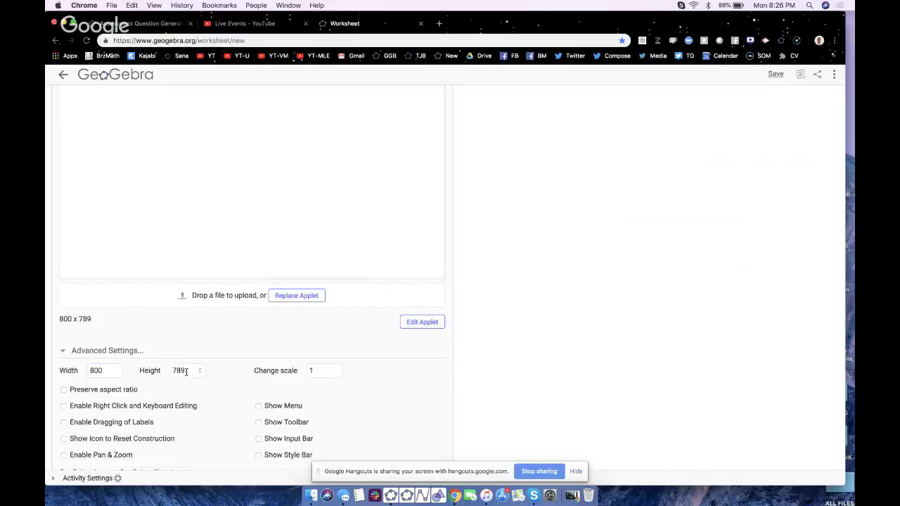
pyautogui.click(186, 370)
pyautogui.click(505, 354)
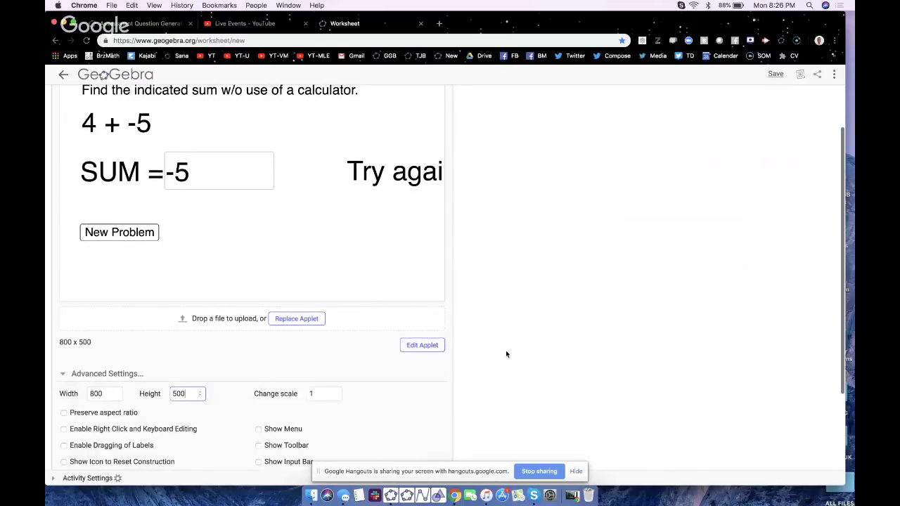
# Step: Enlarge the applet frame freehand to about 882 x 502 and generate several new problems in it
pyautogui.moveTo(444, 334); pyautogui.dragTo(484, 333)
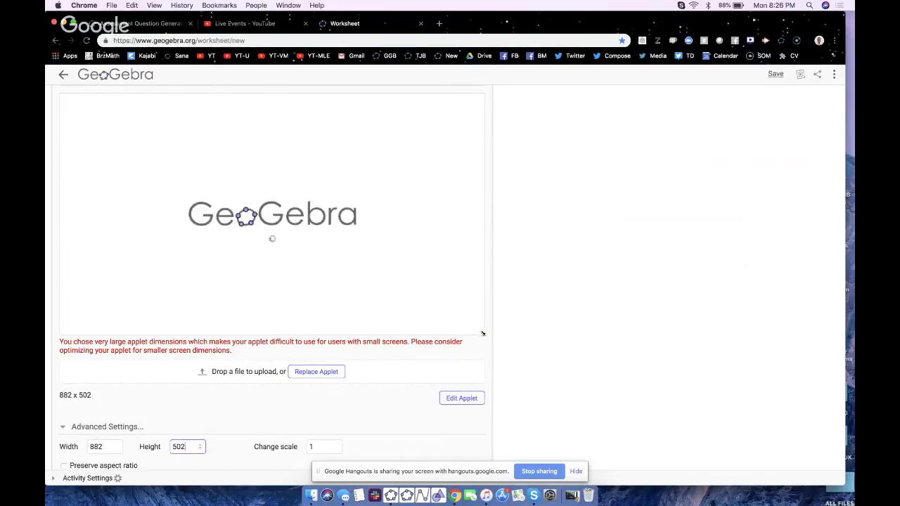
pyautogui.click(132, 265)
pyautogui.click(132, 265)
pyautogui.click(133, 266)
pyautogui.click(132, 265)
# Step: Finish editing the applet, then save and close the activity
pyautogui.scroll(-3, 580, 356)
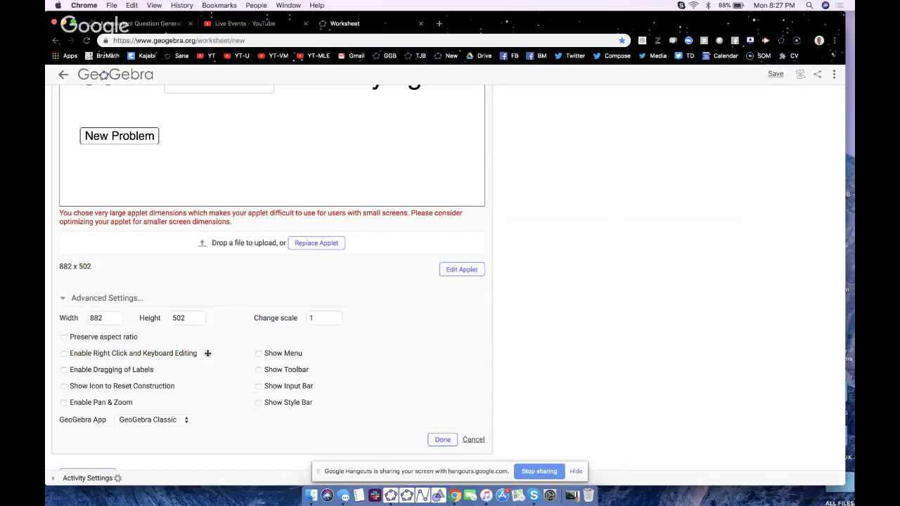
pyautogui.click(443, 439)
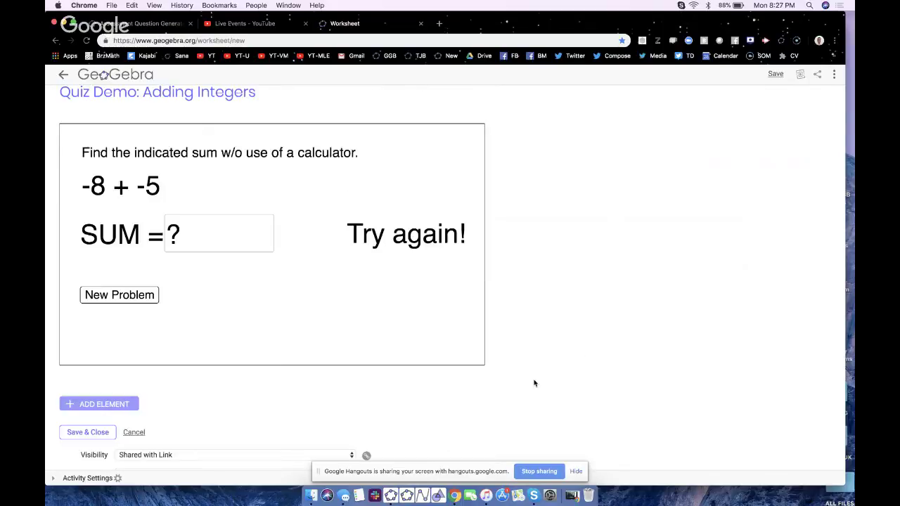
pyautogui.click(88, 432)
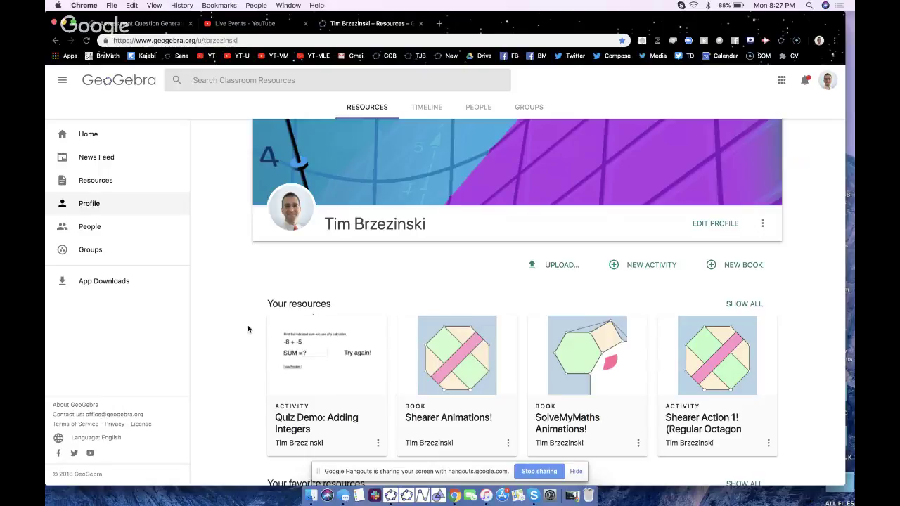
# Step: Open the published Quiz Demo: Adding Integers activity and answer its first problem with 3
pyautogui.click(327, 374)
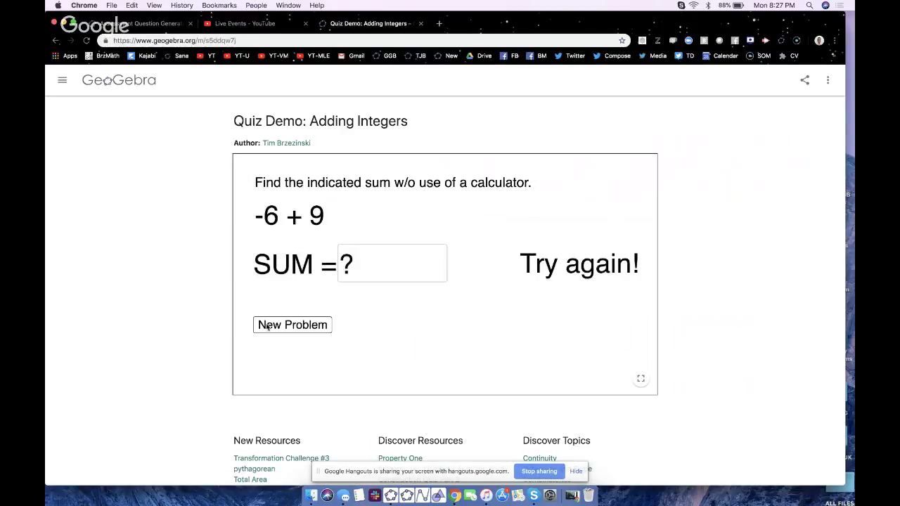
pyautogui.click(380, 261)
pyautogui.press('BackSpace')
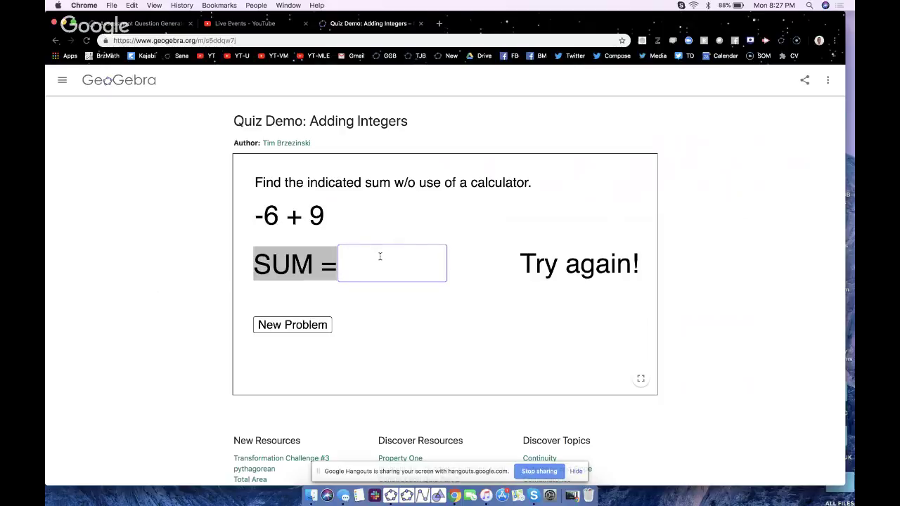
pyautogui.write('3')
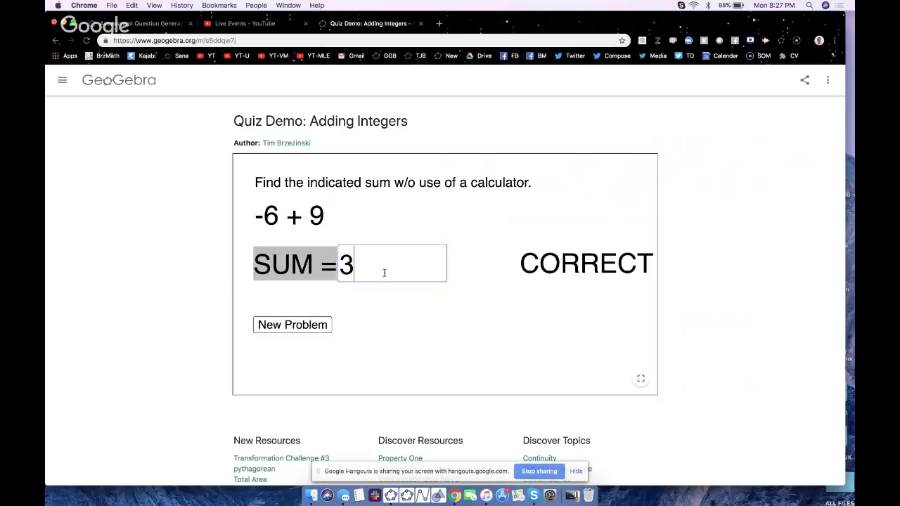
# Step: Generate a new problem, answer it with -12, and generate several more problems
pyautogui.click(307, 327)
pyautogui.click(377, 270)
pyautogui.press('BackSpace')
pyautogui.write('-12')
pyautogui.click(313, 326)
pyautogui.click(312, 327)
pyautogui.click(312, 327)
pyautogui.click(312, 328)
pyautogui.click(312, 328)
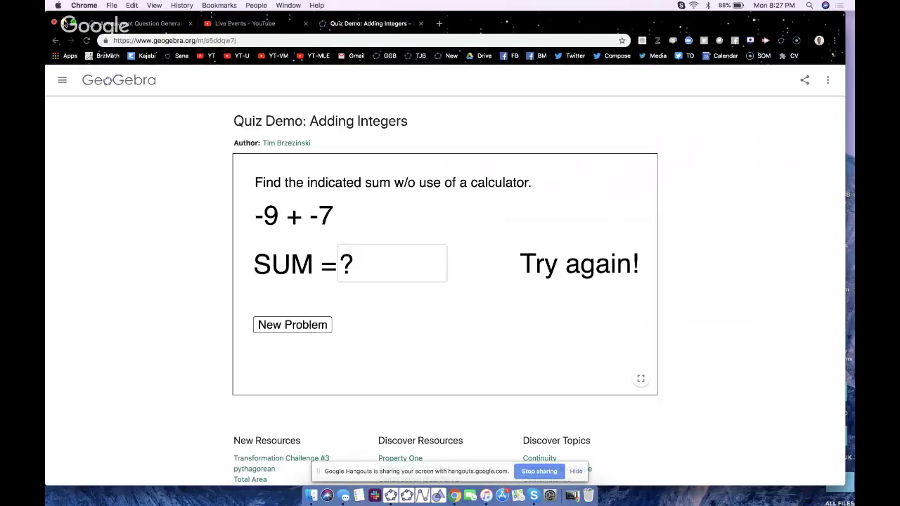
# Step: Minimize the Chrome and GeoGebra windows to clear the desktop
pyautogui.click(54, 23)
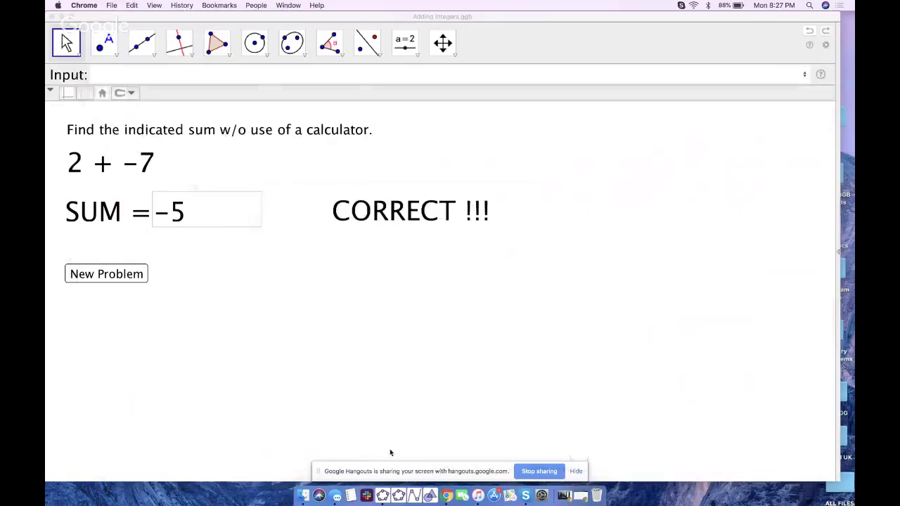
pyautogui.click(61, 16)
pyautogui.click(61, 16)
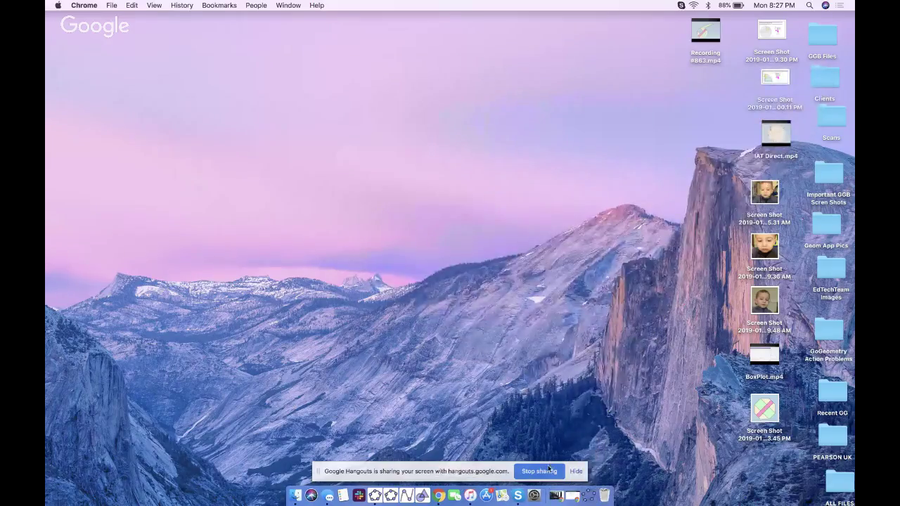